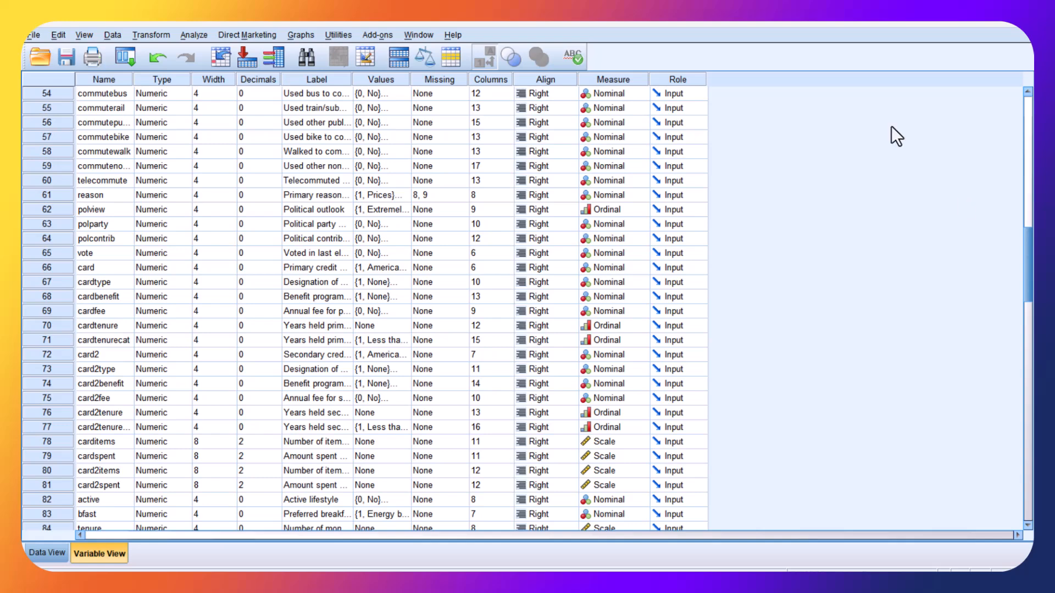
pyautogui.click(201, 34)
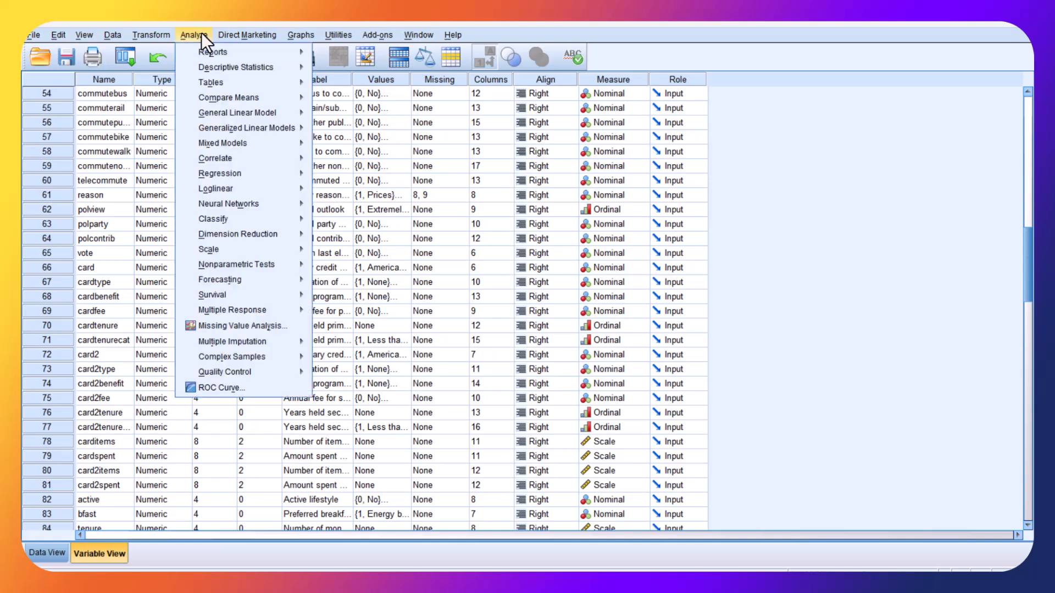
pyautogui.moveTo(298, 66)
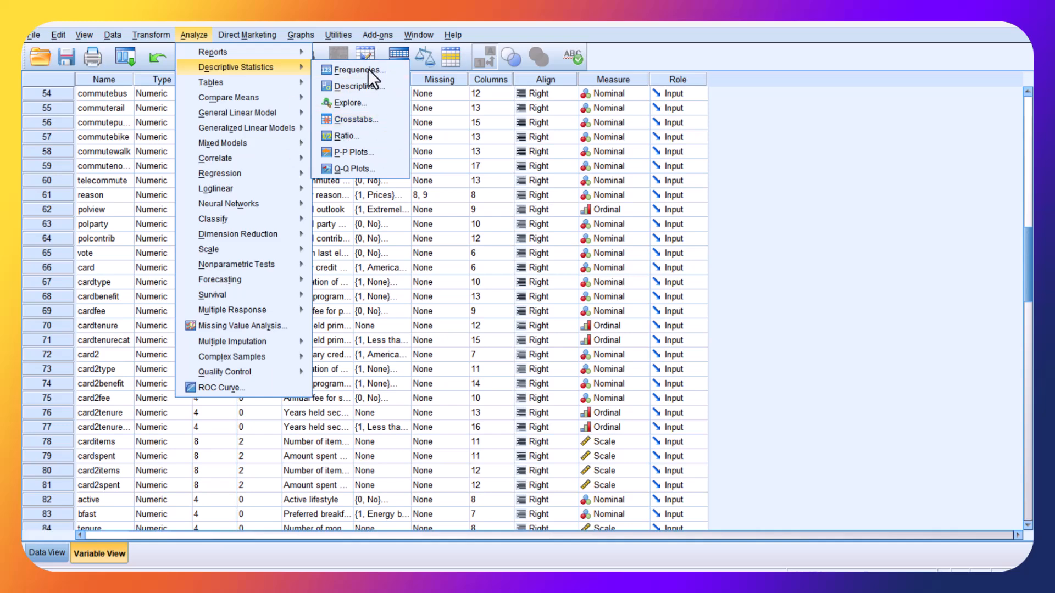
pyautogui.moveTo(375, 36)
pyautogui.moveTo(373, 82)
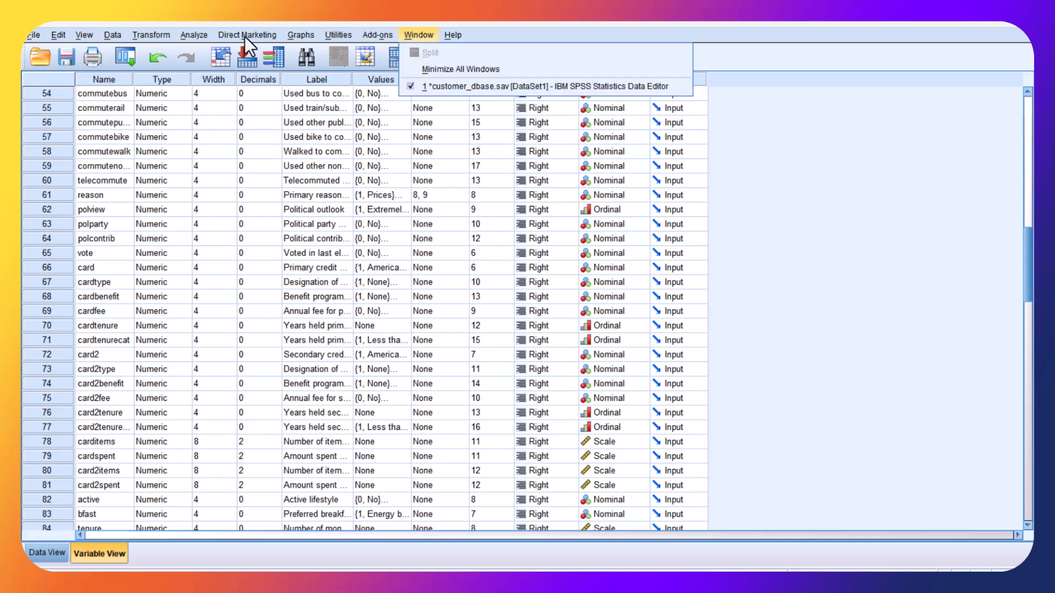
pyautogui.click(185, 35)
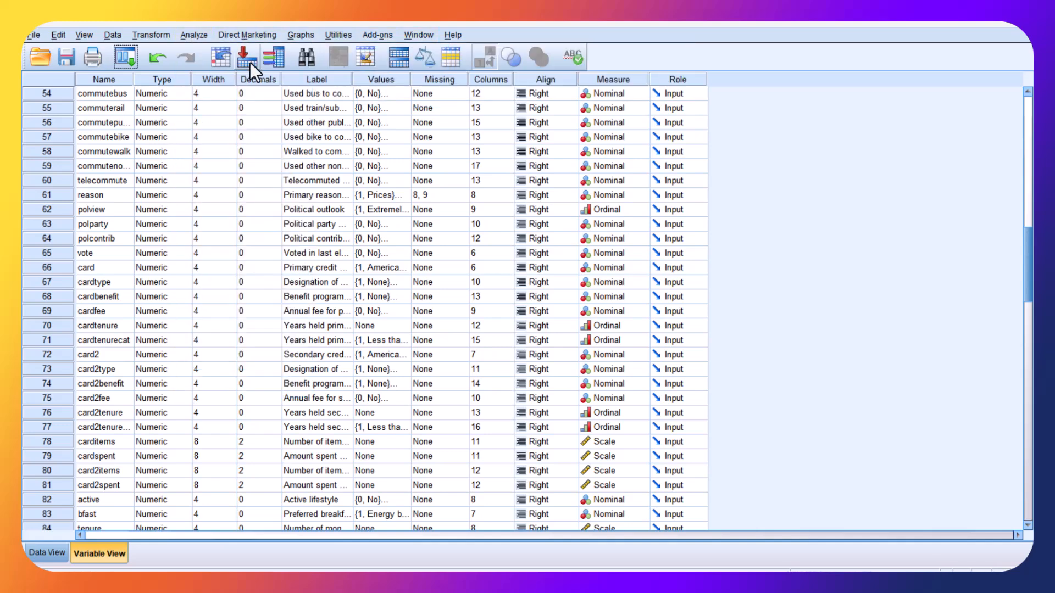
# - Open the Descriptives analysis, remove Household income from its variables and add it back after Wireless over tenure
pyautogui.click(187, 37)
pyautogui.moveTo(285, 69)
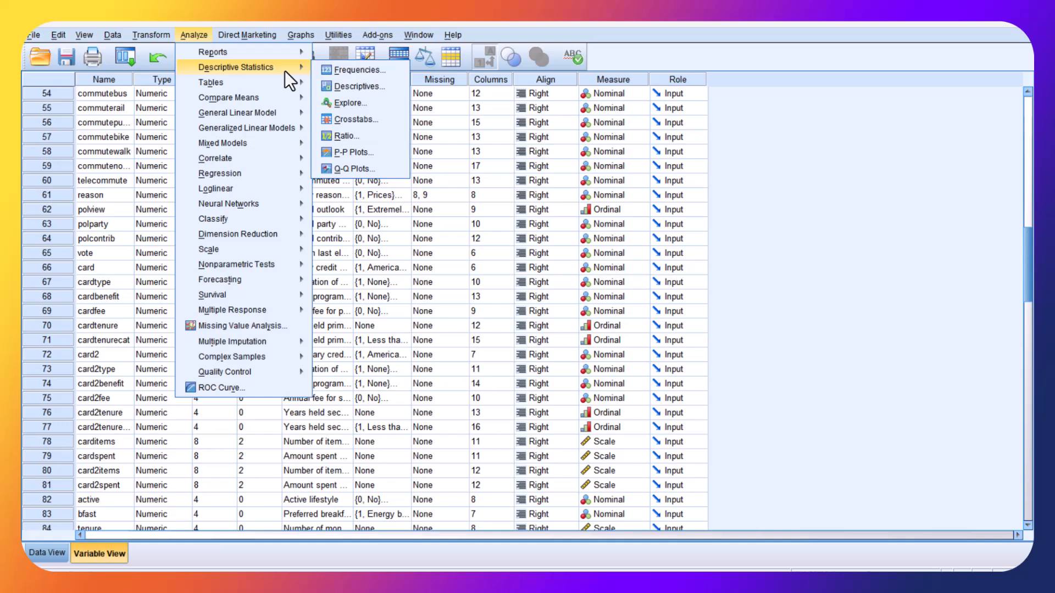
pyautogui.click(347, 88)
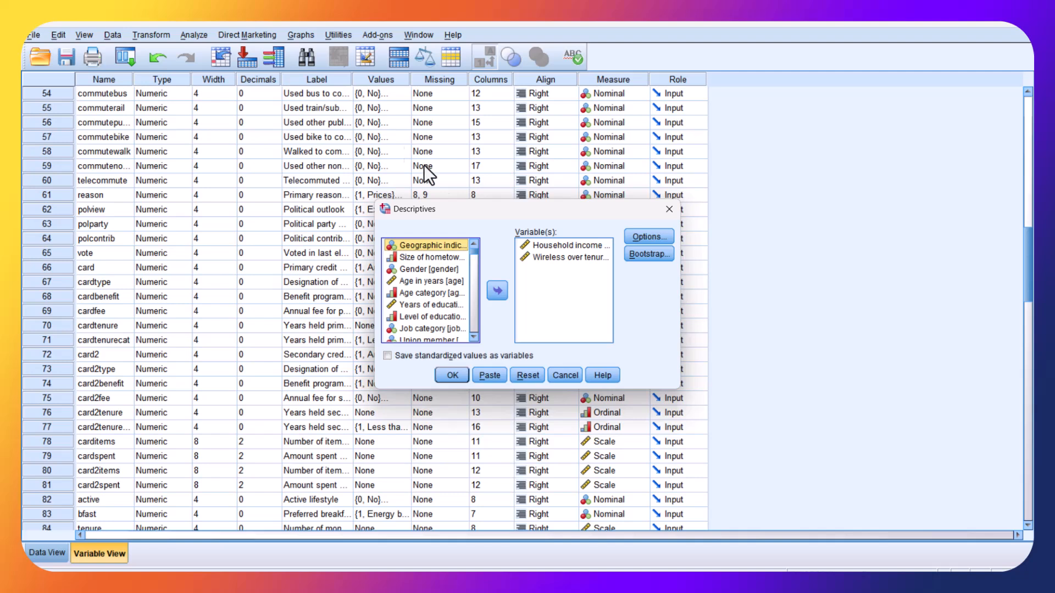
pyautogui.click(543, 246)
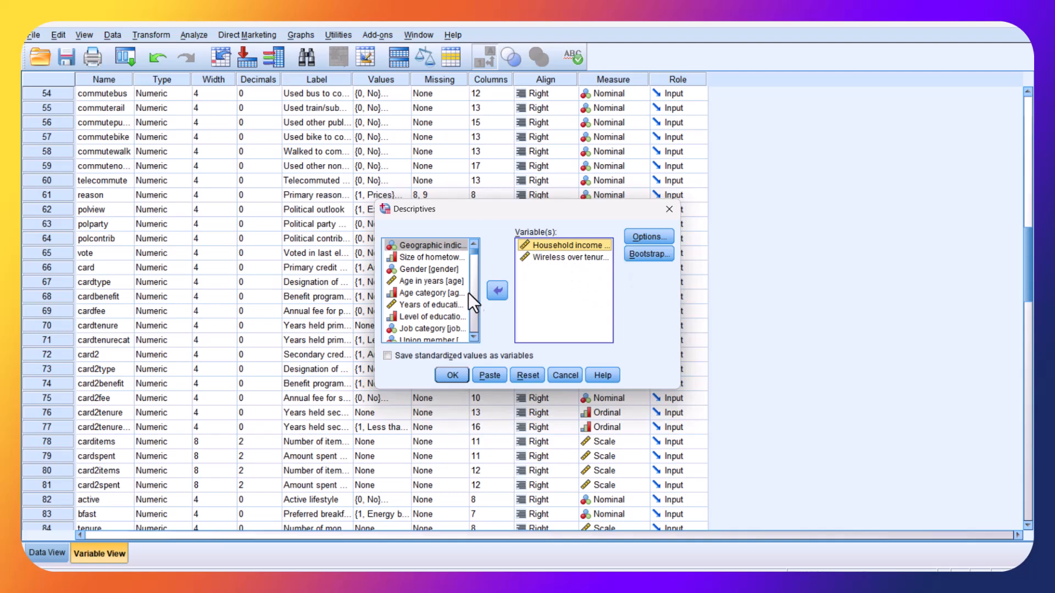
pyautogui.click(498, 293)
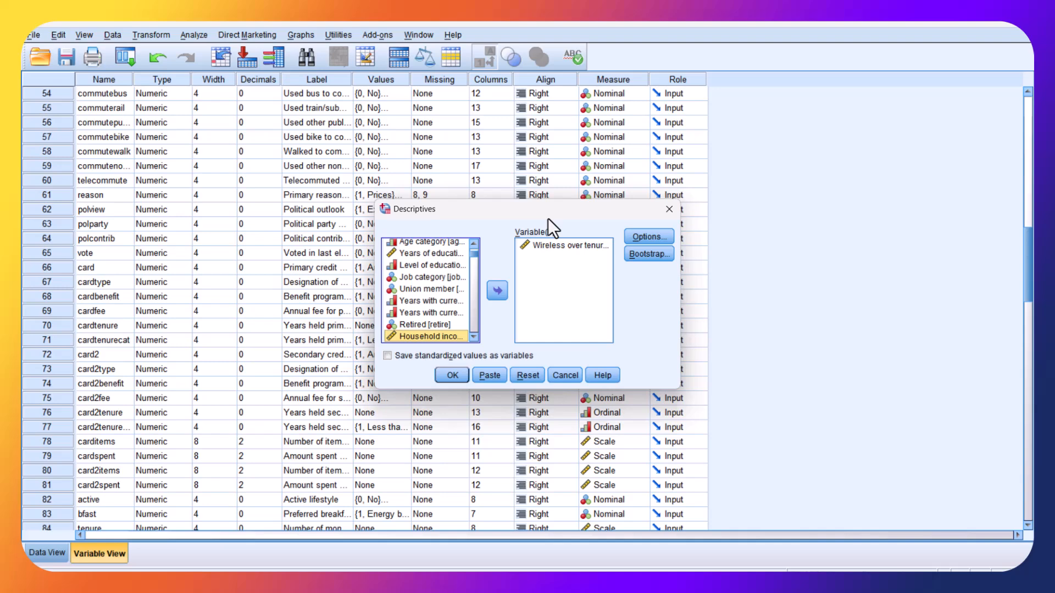
pyautogui.moveTo(548, 219); pyautogui.dragTo(306, 411)
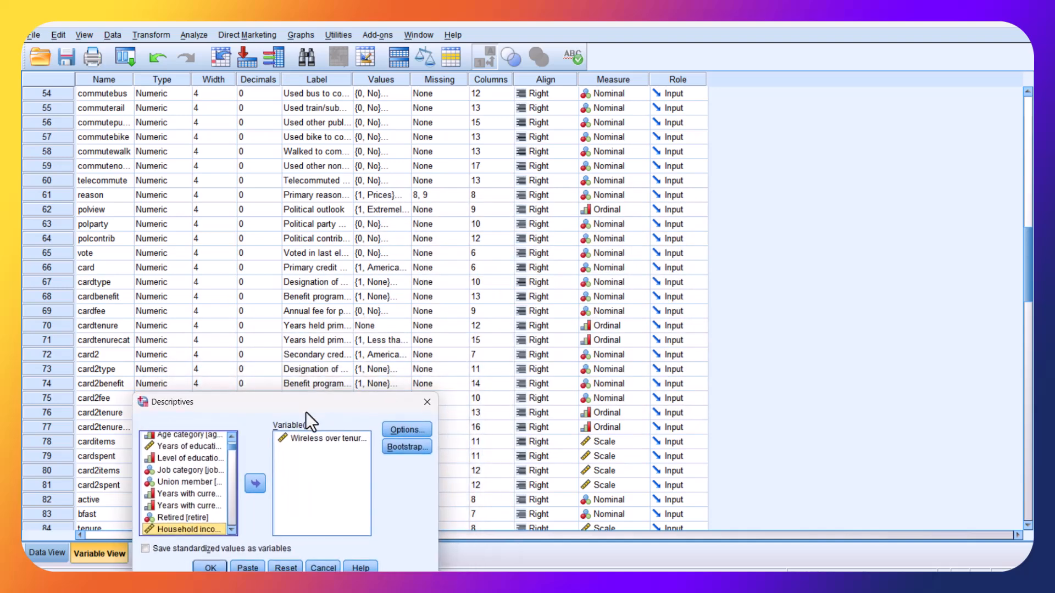
pyautogui.click(257, 481)
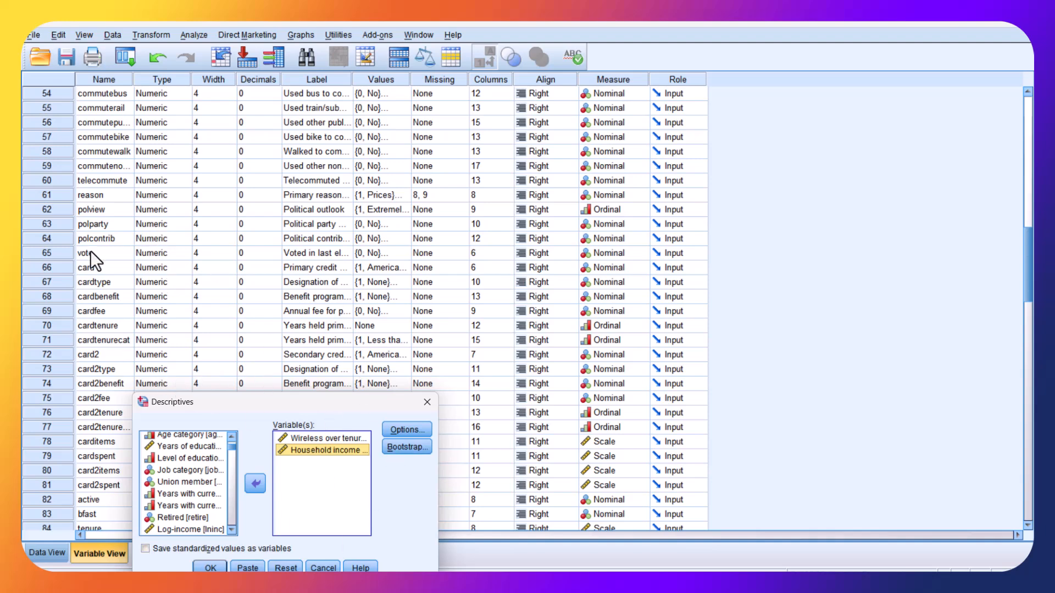
# - Check the measurement level choices of the income and jobcat variables in the variable list
pyautogui.scroll(18, 172, 203)
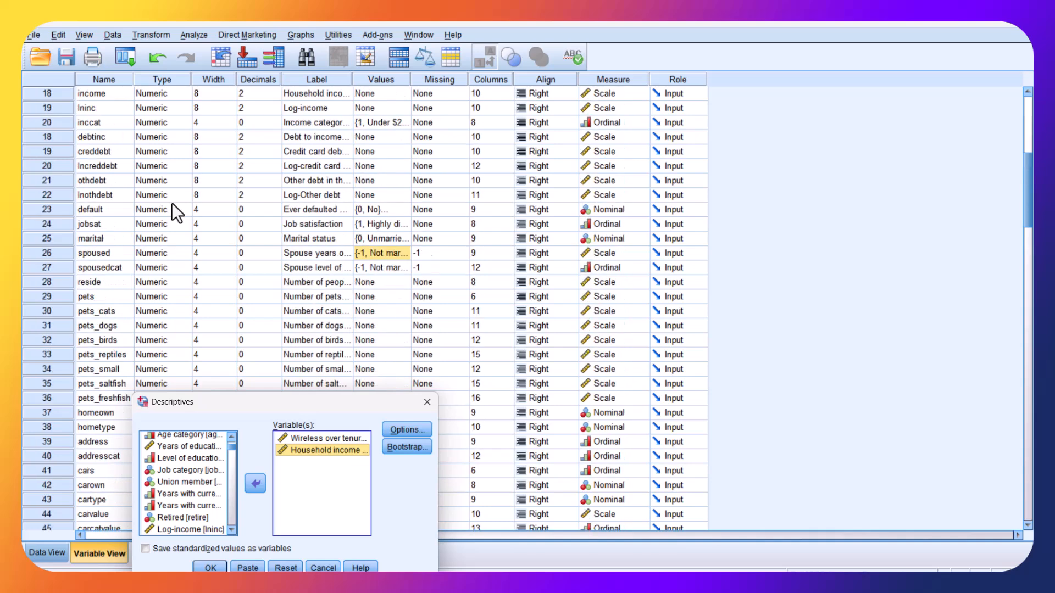
pyautogui.scroll(-5, 171, 203)
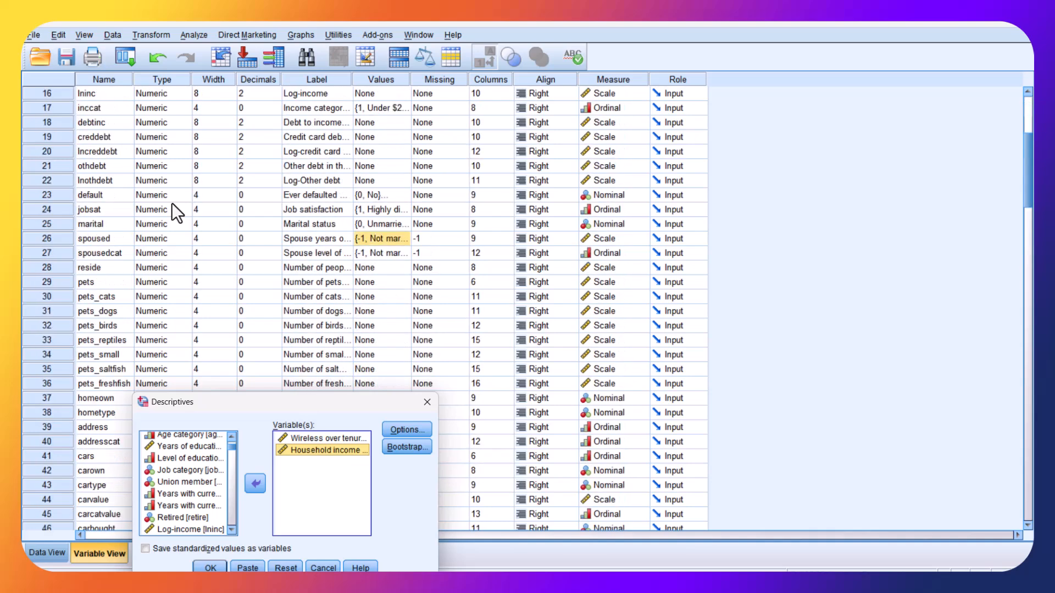
pyautogui.scroll(2, 172, 202)
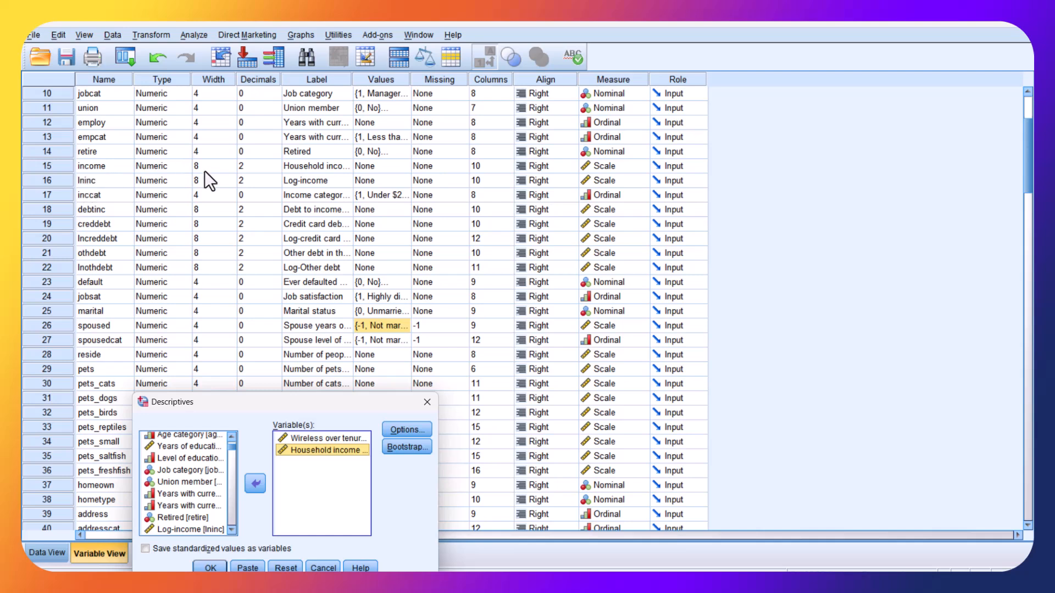
pyautogui.click(642, 161)
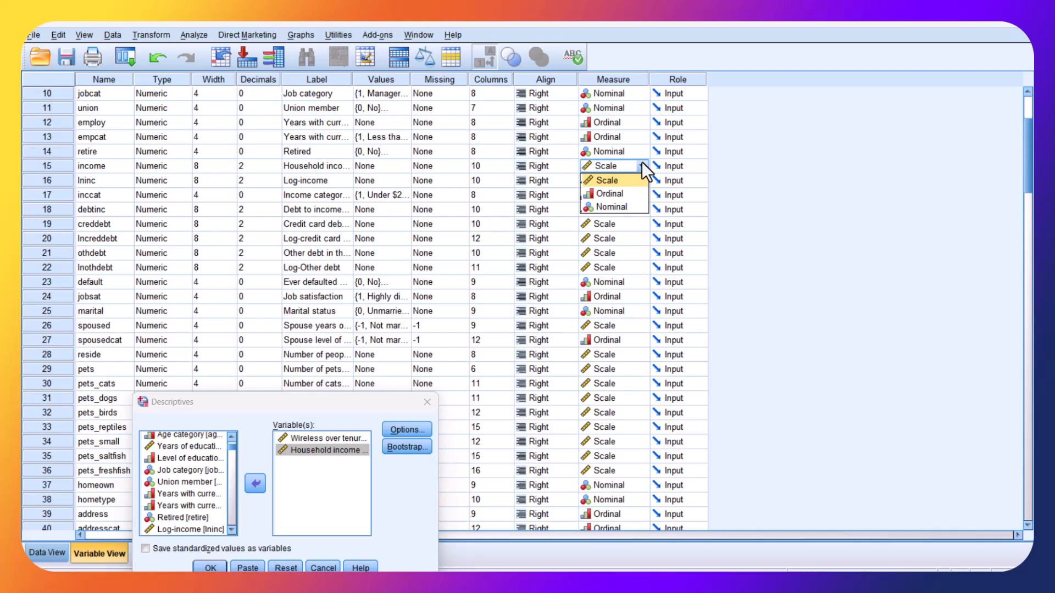
pyautogui.click(600, 175)
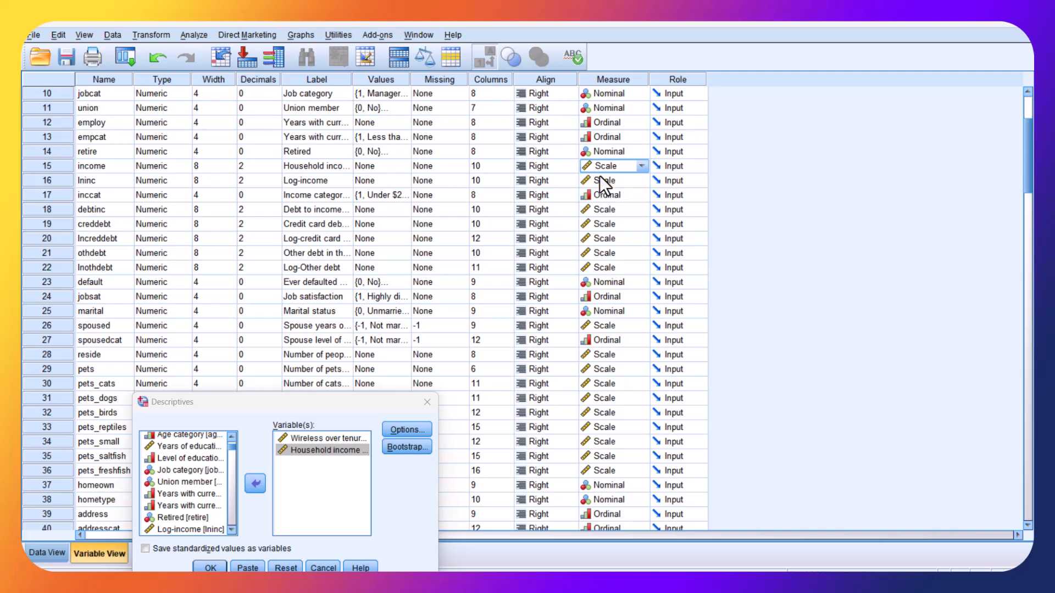
pyautogui.click(642, 94)
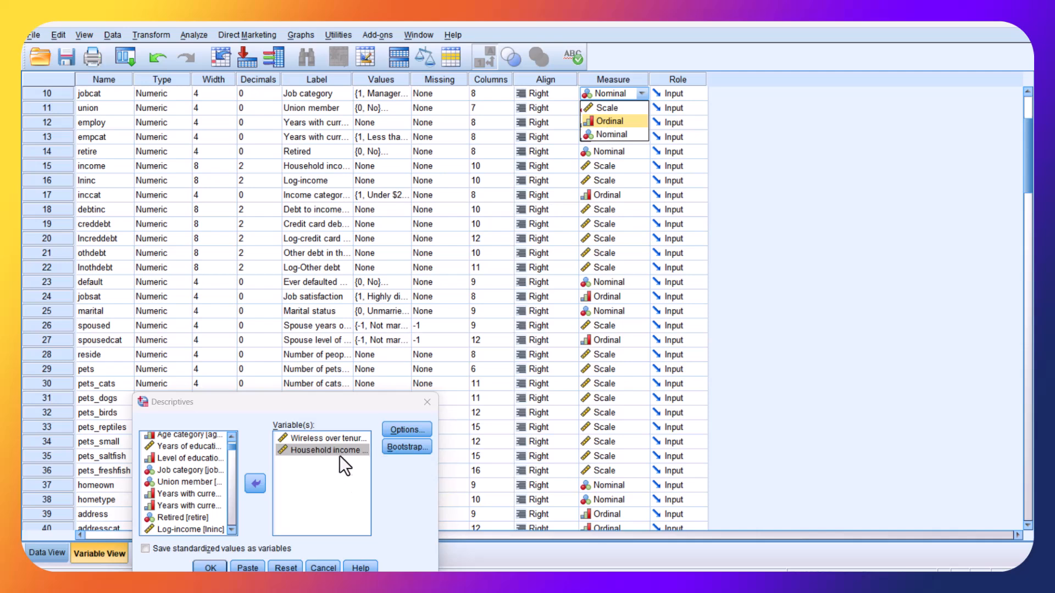
# - Run the Descriptives analysis for Wireless over tenure and Household income
pyautogui.moveTo(386, 410); pyautogui.dragTo(501, 342)
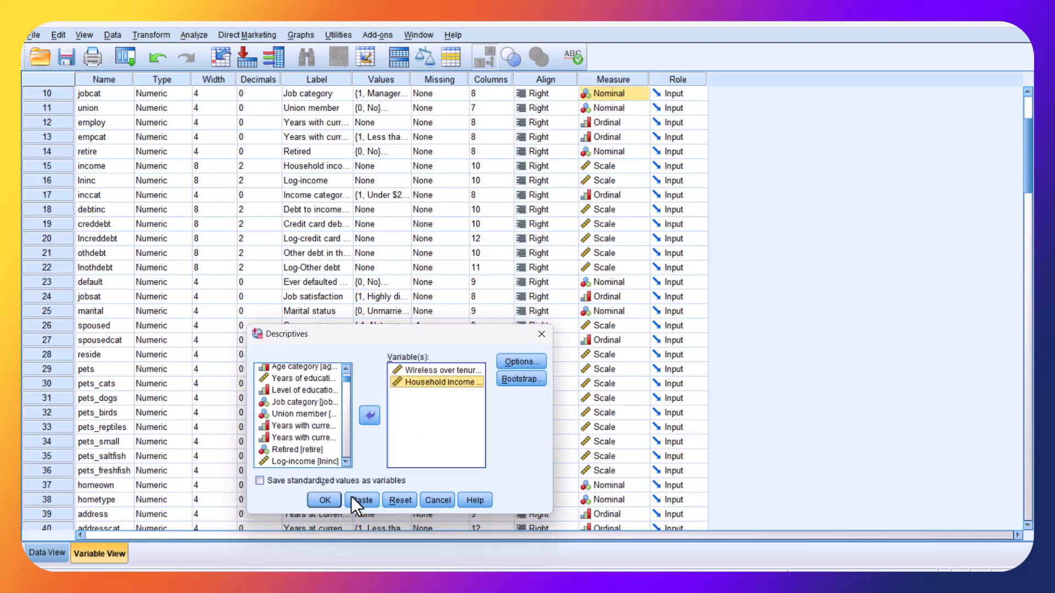
pyautogui.click(330, 498)
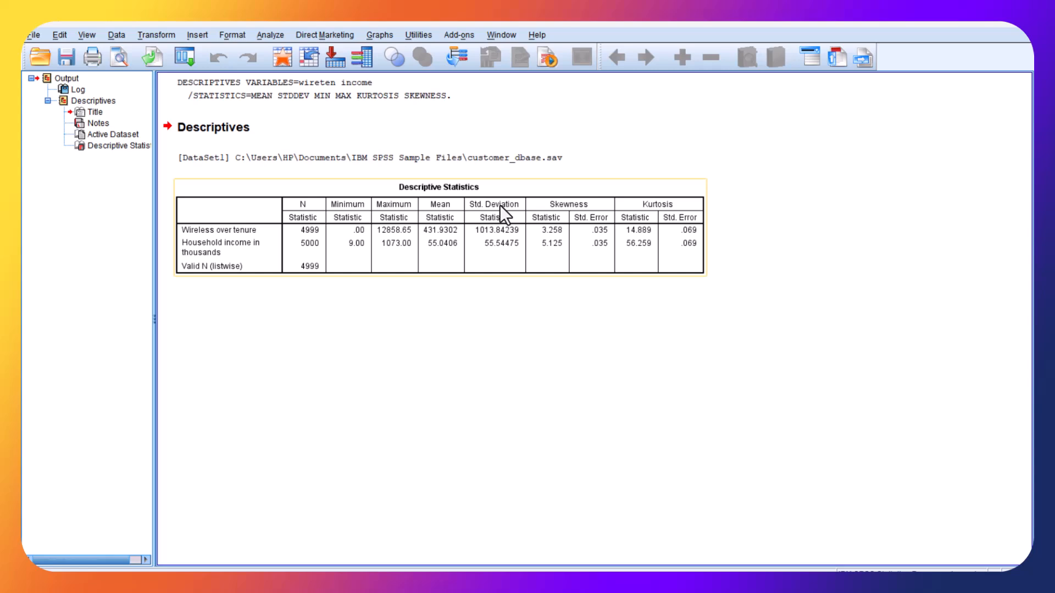
pyautogui.click(642, 167)
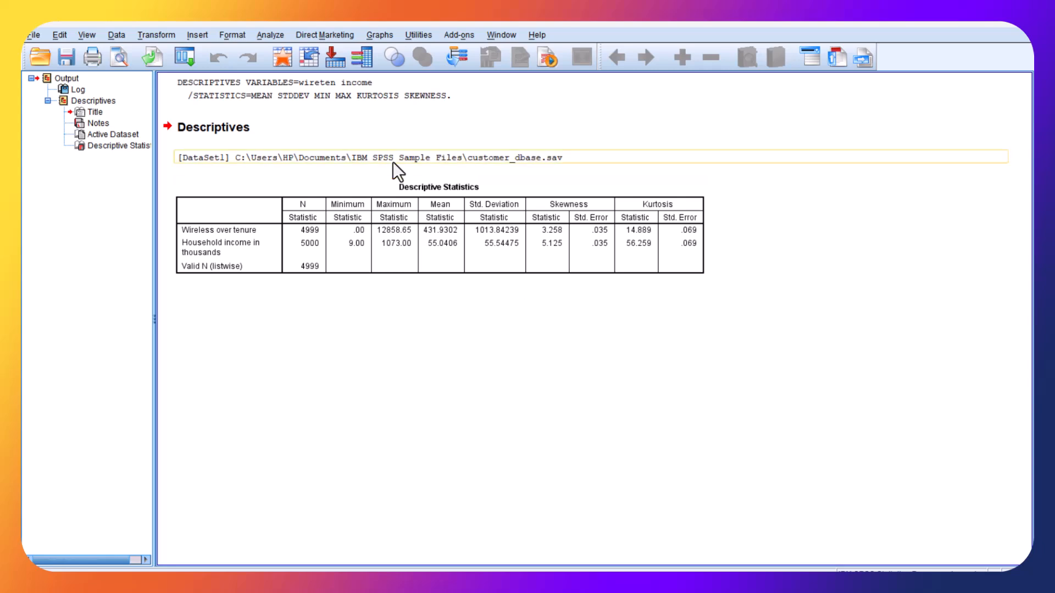
pyautogui.click(266, 35)
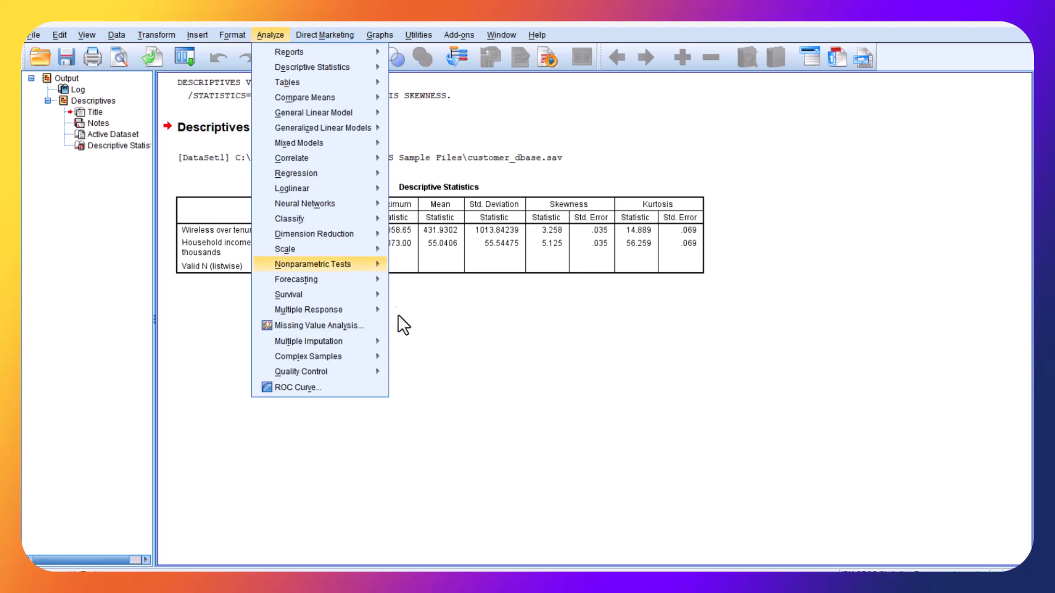
pyautogui.moveTo(379, 264)
pyautogui.click(889, 314)
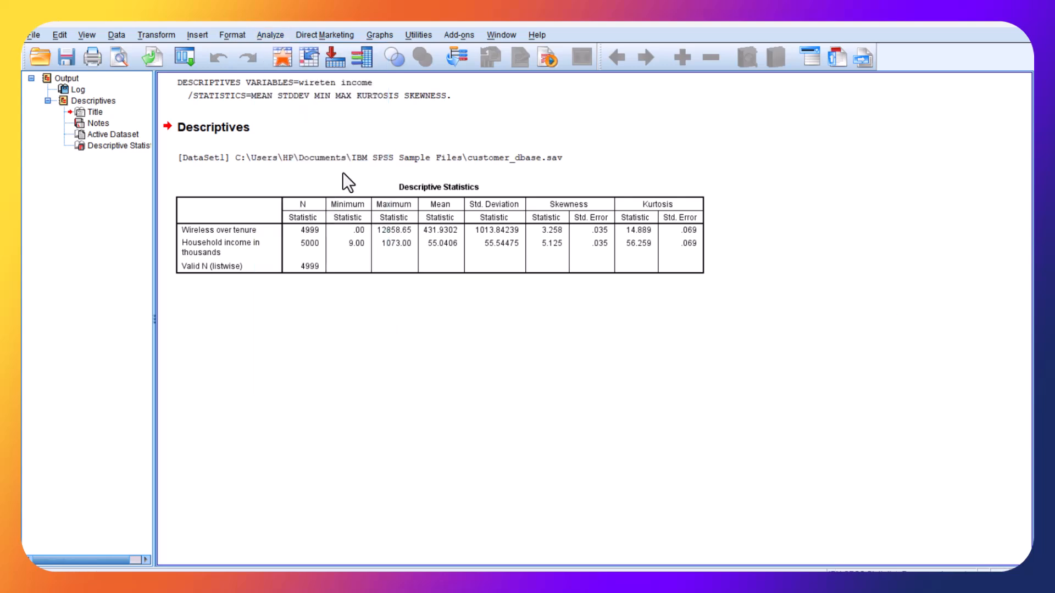
pyautogui.click(182, 54)
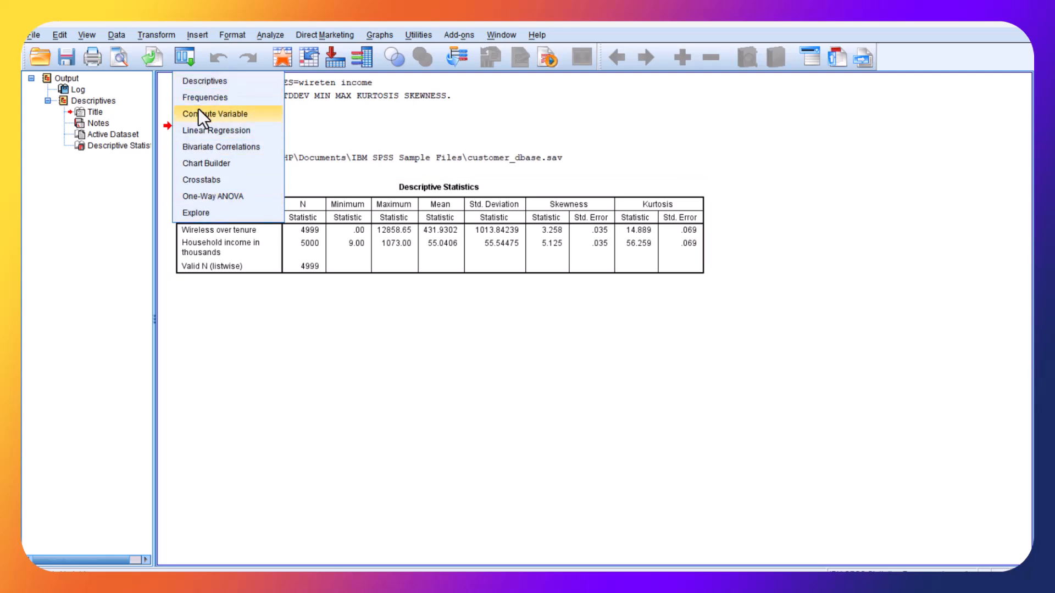
# - Open the Explore analysis and add Household income to its Dependent List
pyautogui.click(265, 37)
pyautogui.moveTo(330, 67)
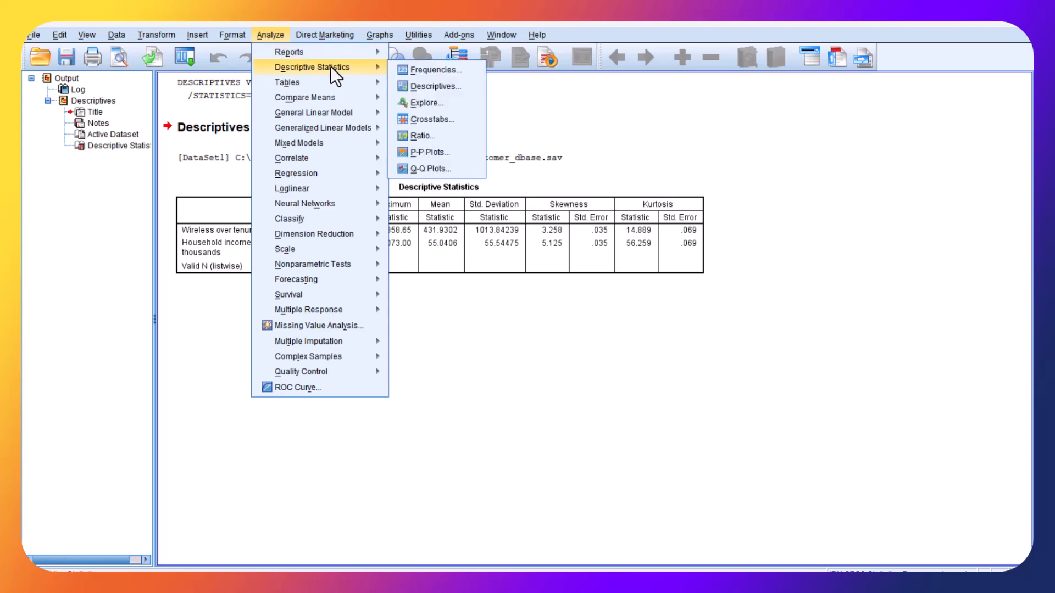
pyautogui.click(418, 102)
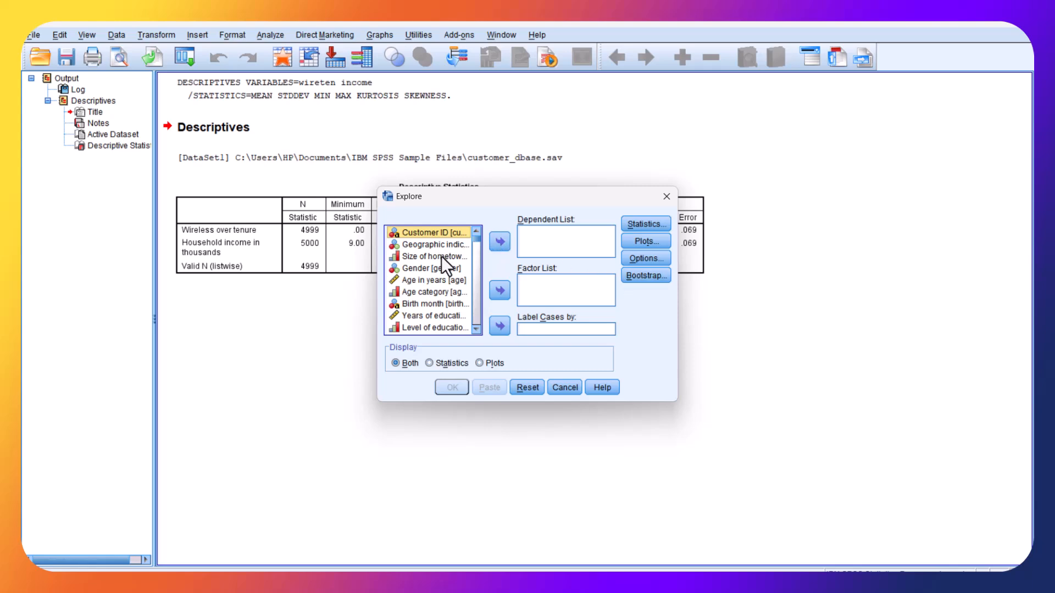
pyautogui.click(433, 267)
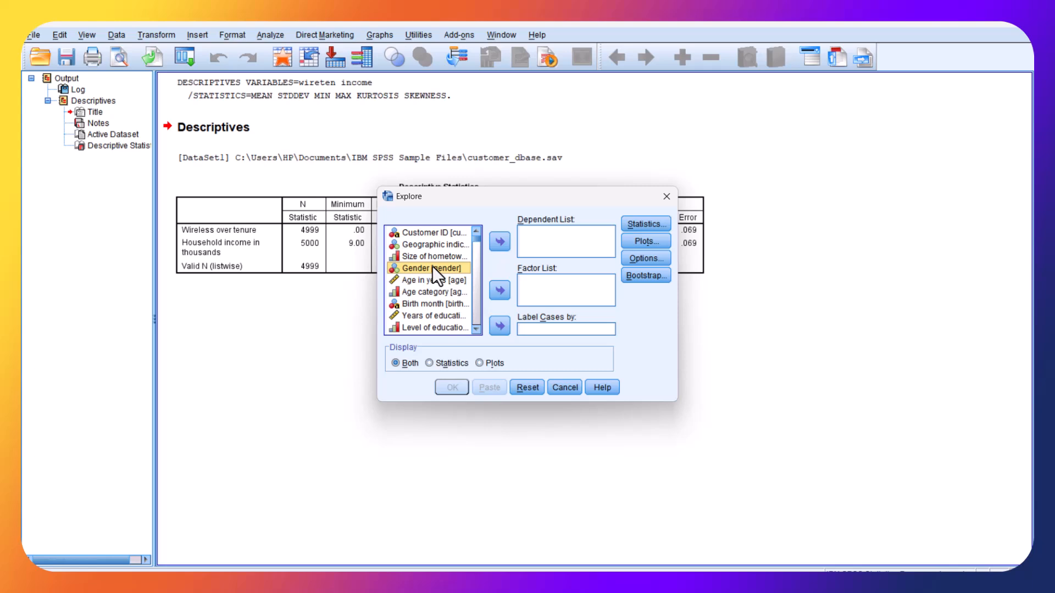
pyautogui.scroll(-2, 434, 296)
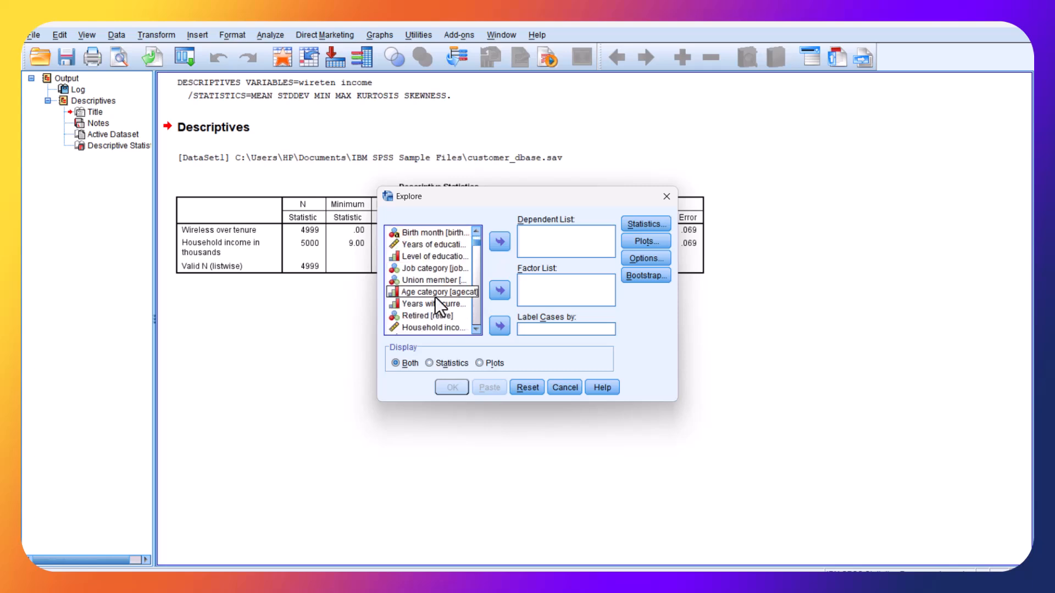
pyautogui.scroll(2, 434, 296)
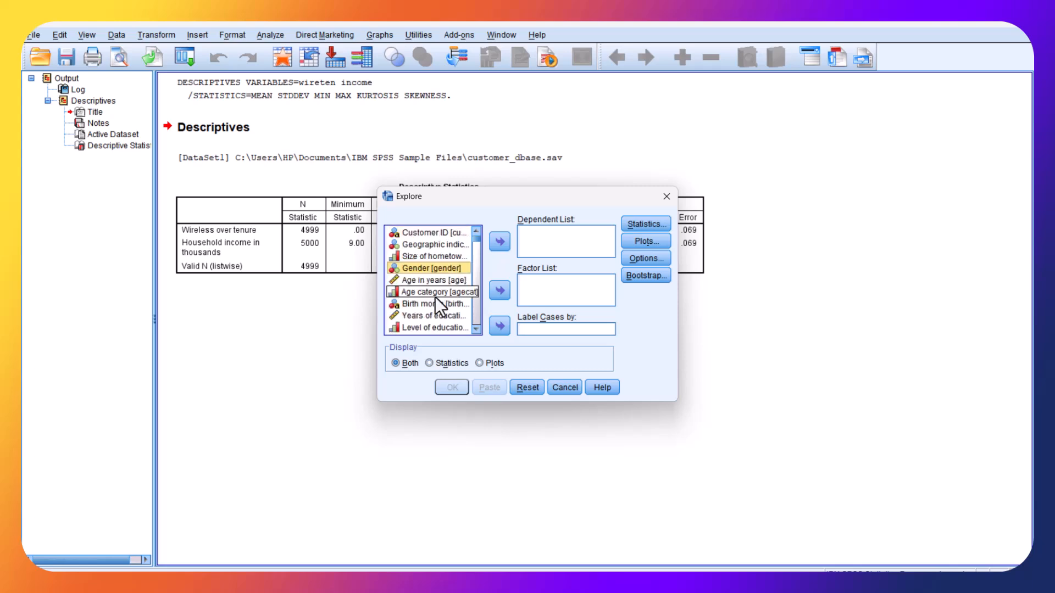
pyautogui.scroll(-1, 435, 297)
pyautogui.scroll(-2, 435, 296)
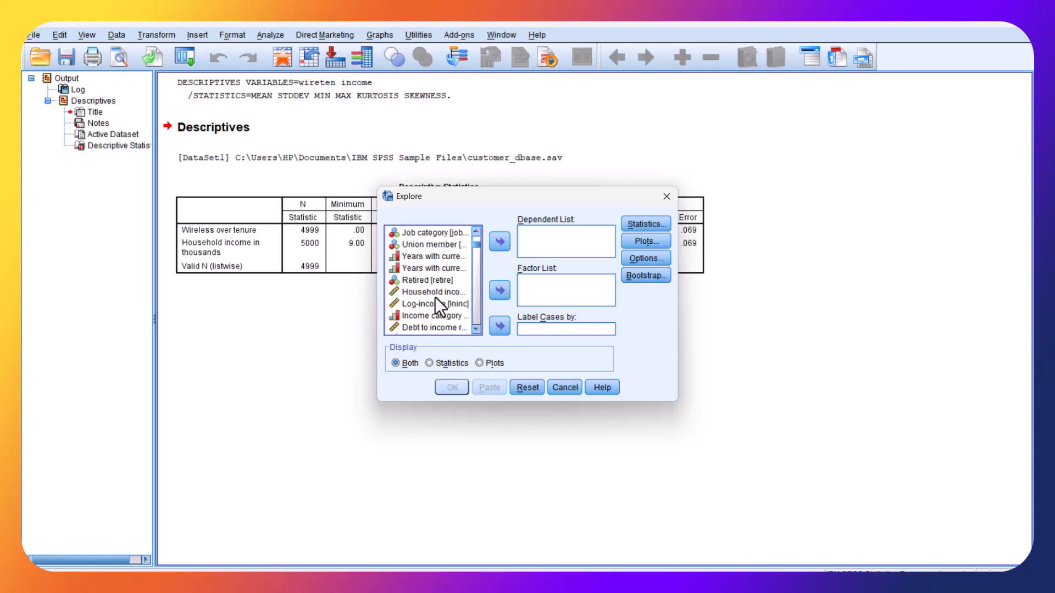
pyautogui.click(499, 240)
# - Add Wireless over tenure to the Dependent List of the Explore analysis
pyautogui.scroll(-2, 428, 311)
pyautogui.scroll(-8, 429, 310)
pyautogui.scroll(-8, 429, 314)
pyautogui.scroll(-3, 429, 311)
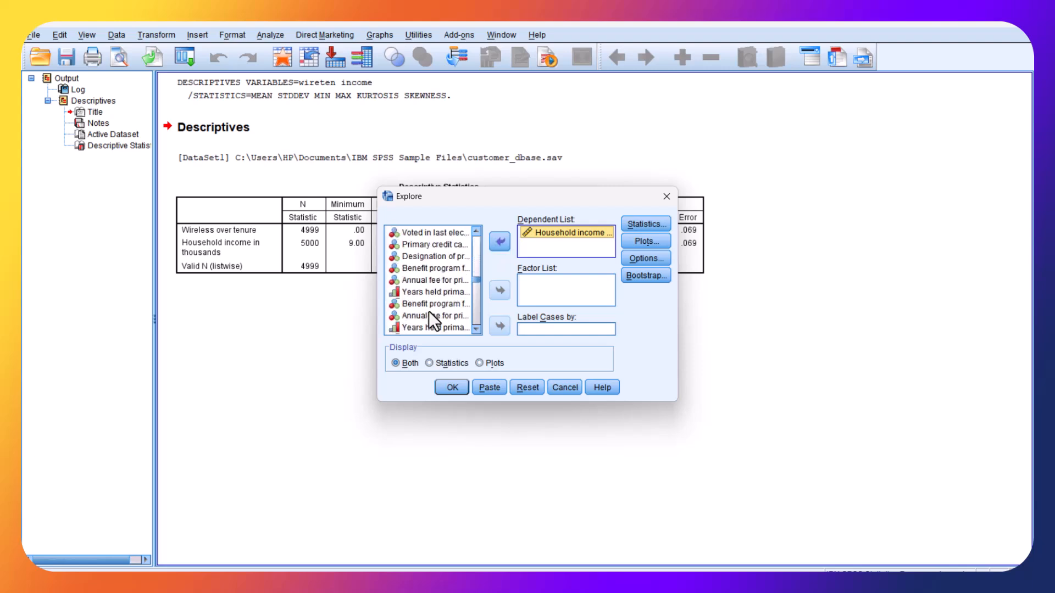
pyautogui.scroll(-6, 429, 311)
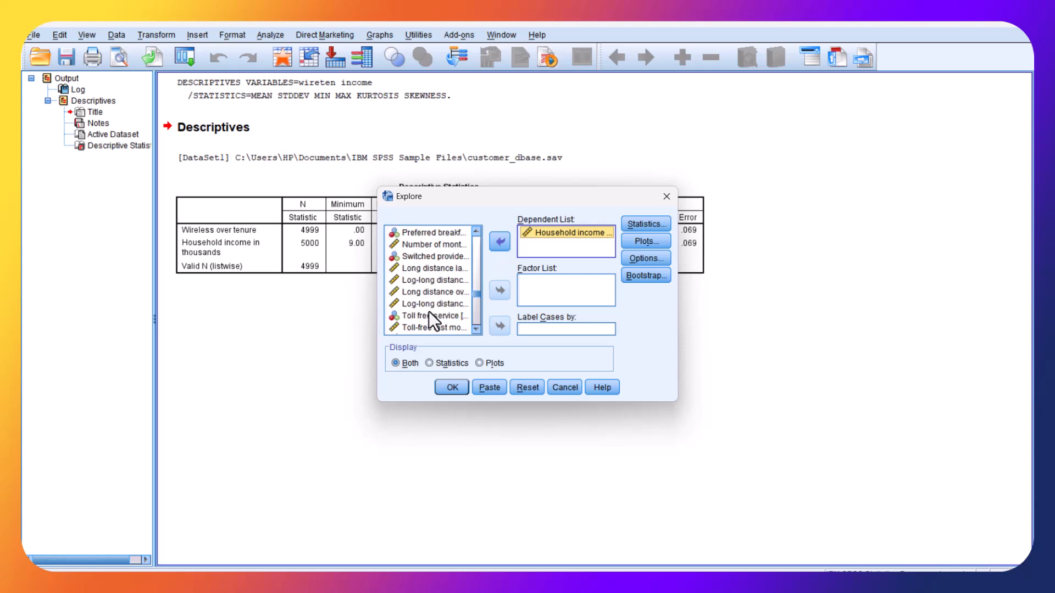
pyautogui.scroll(-4, 428, 311)
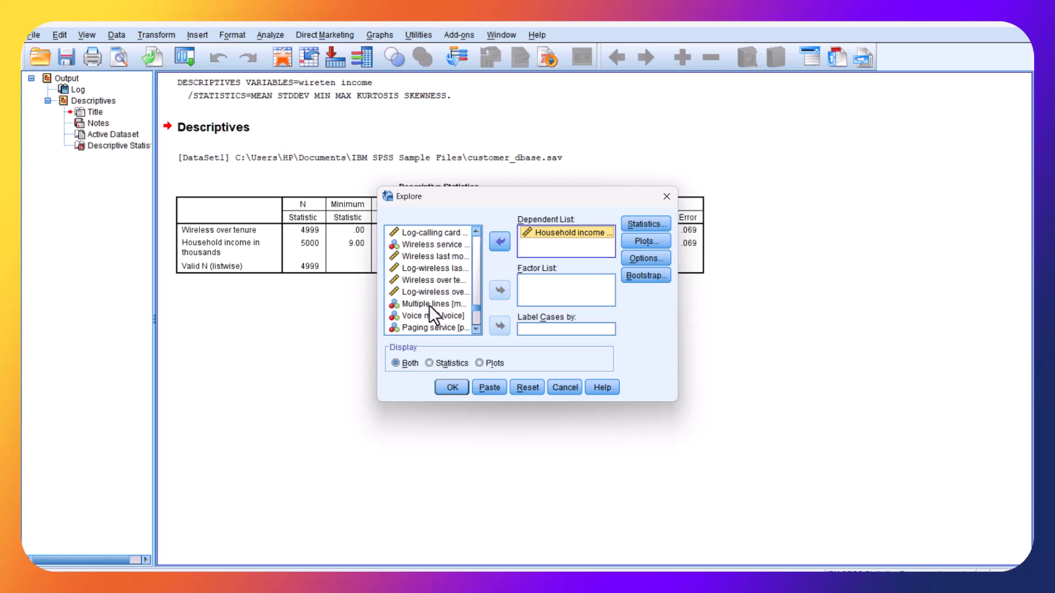
pyautogui.click(433, 280)
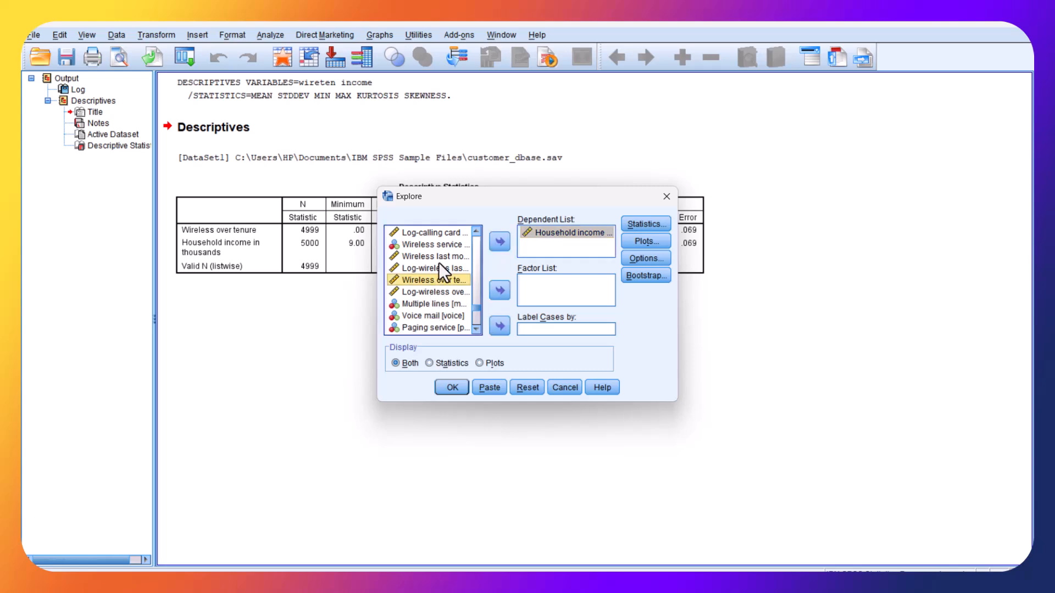
pyautogui.scroll(-7, 437, 300)
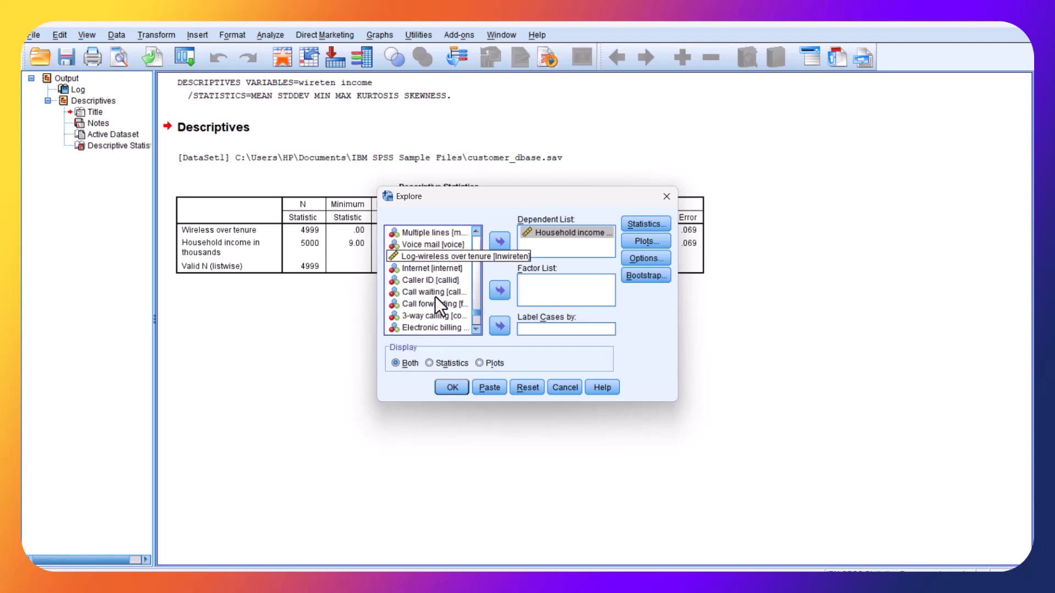
pyautogui.scroll(3, 434, 296)
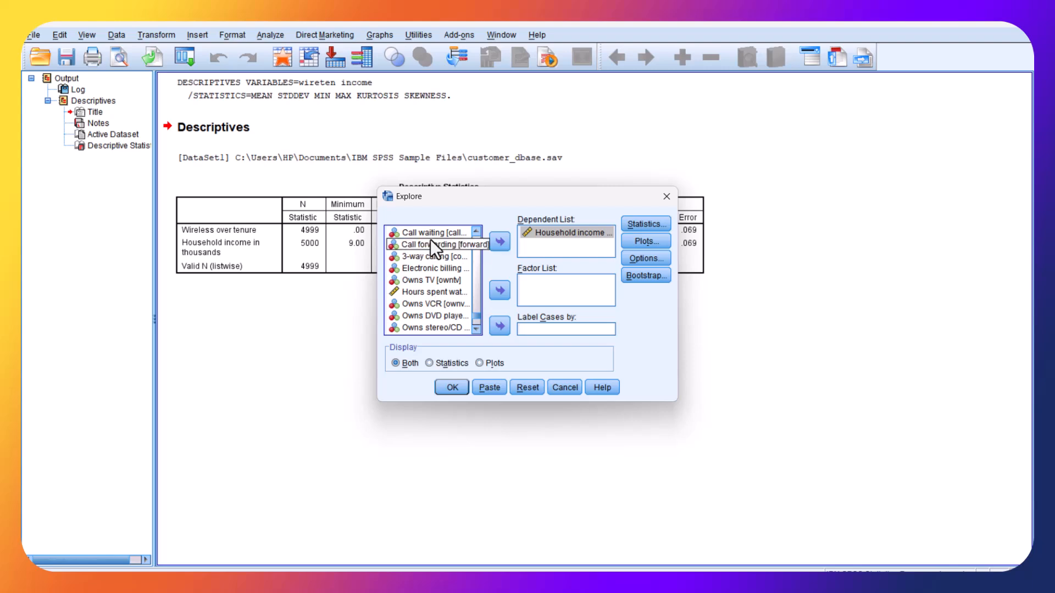
pyautogui.scroll(3, 417, 271)
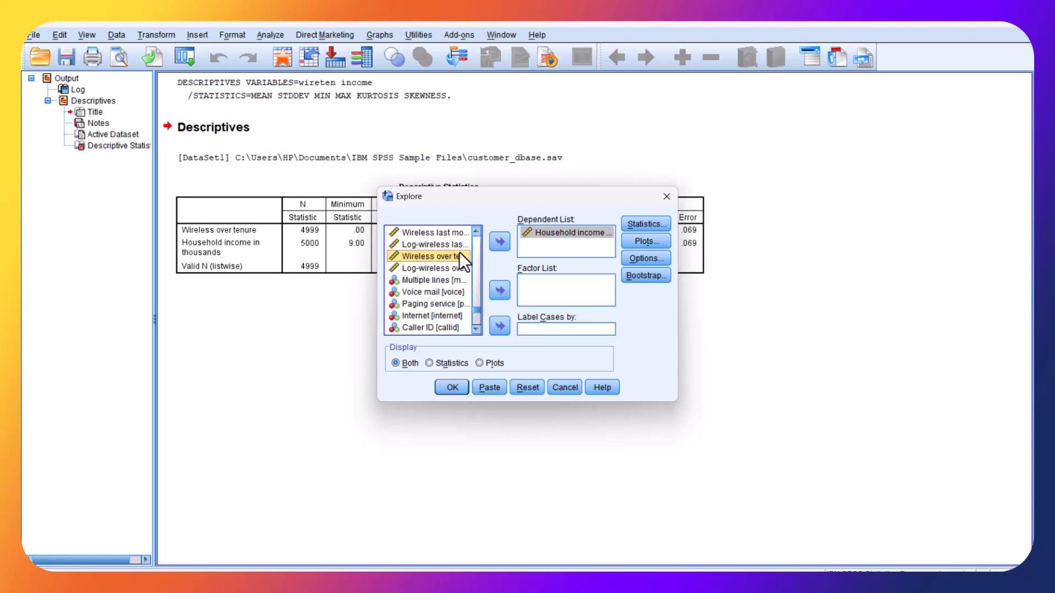
pyautogui.click(495, 238)
# - Add Gender to the Factor List of the Explore analysis
pyautogui.scroll(10, 407, 321)
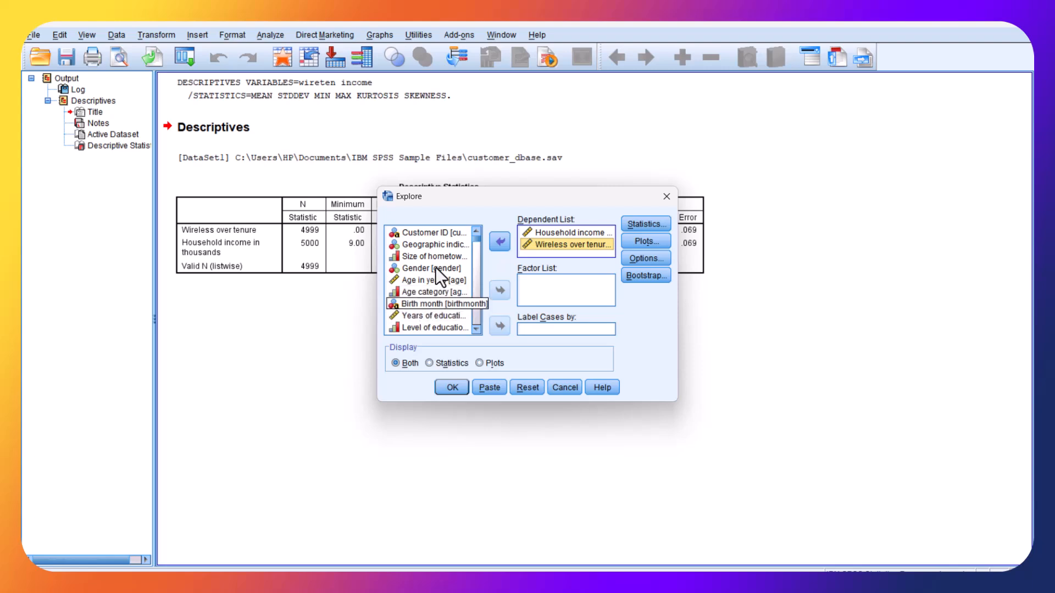
pyautogui.click(434, 268)
pyautogui.click(504, 286)
pyautogui.click(655, 224)
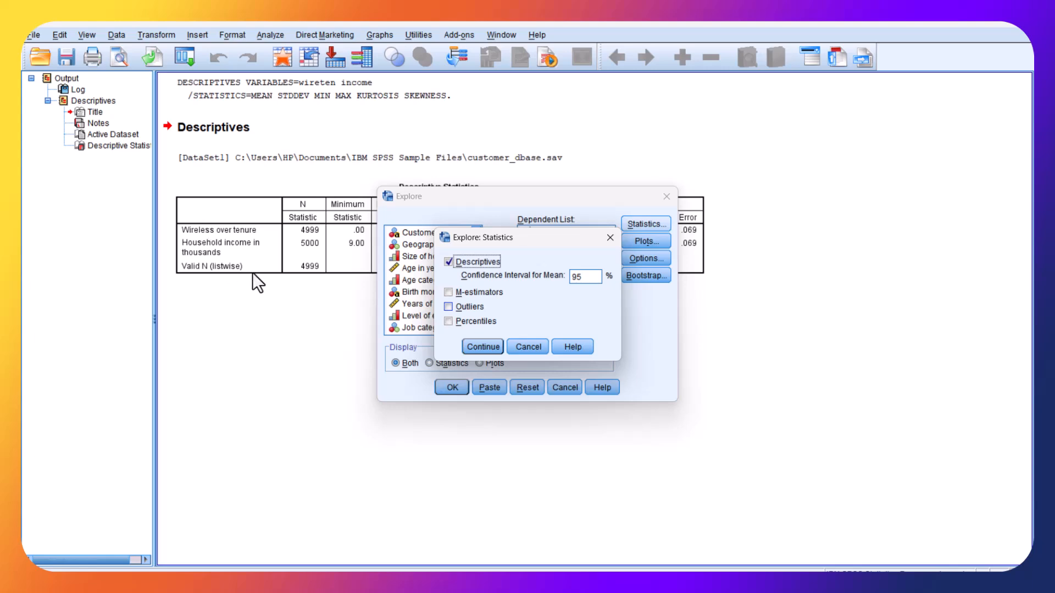
pyautogui.click(448, 307)
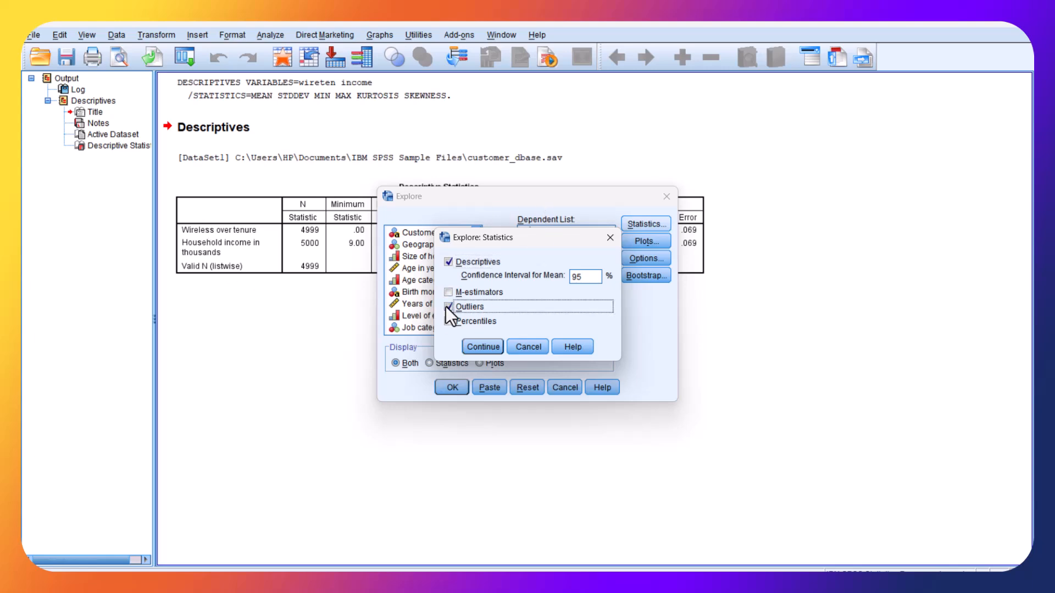
pyautogui.click(613, 232)
# - Set the Explore plots to a histogram instead of stem-and-leaf, and include normality plots with tests
pyautogui.click(636, 241)
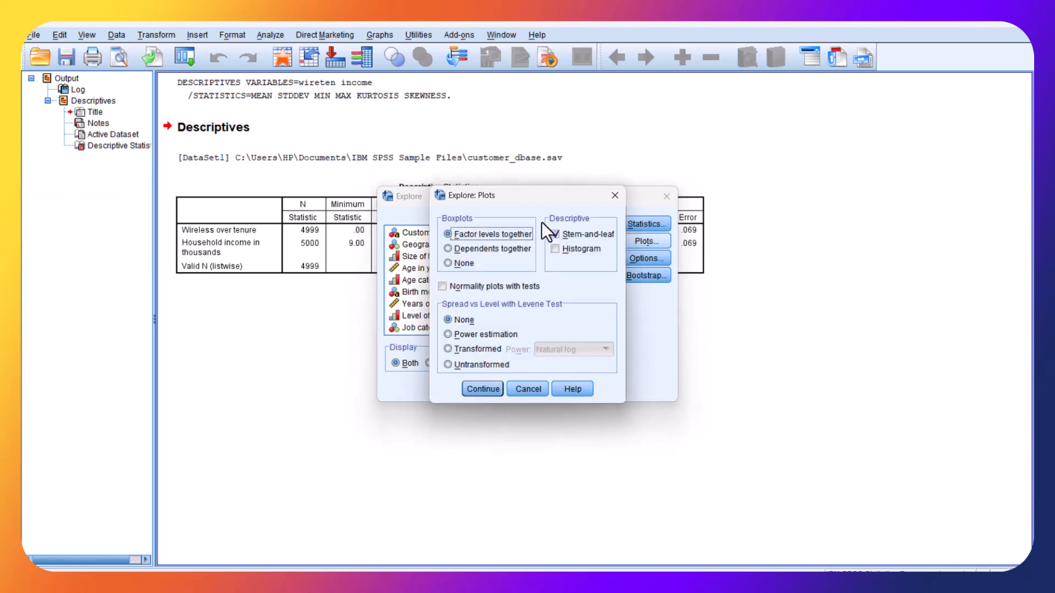
pyautogui.click(554, 233)
pyautogui.click(553, 247)
pyautogui.click(443, 286)
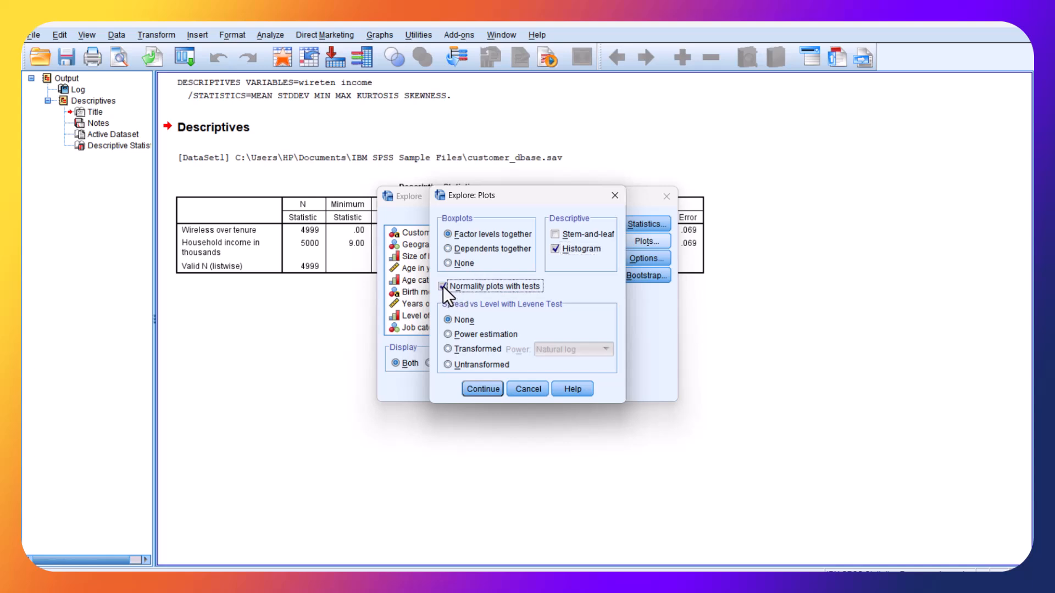
pyautogui.click(473, 388)
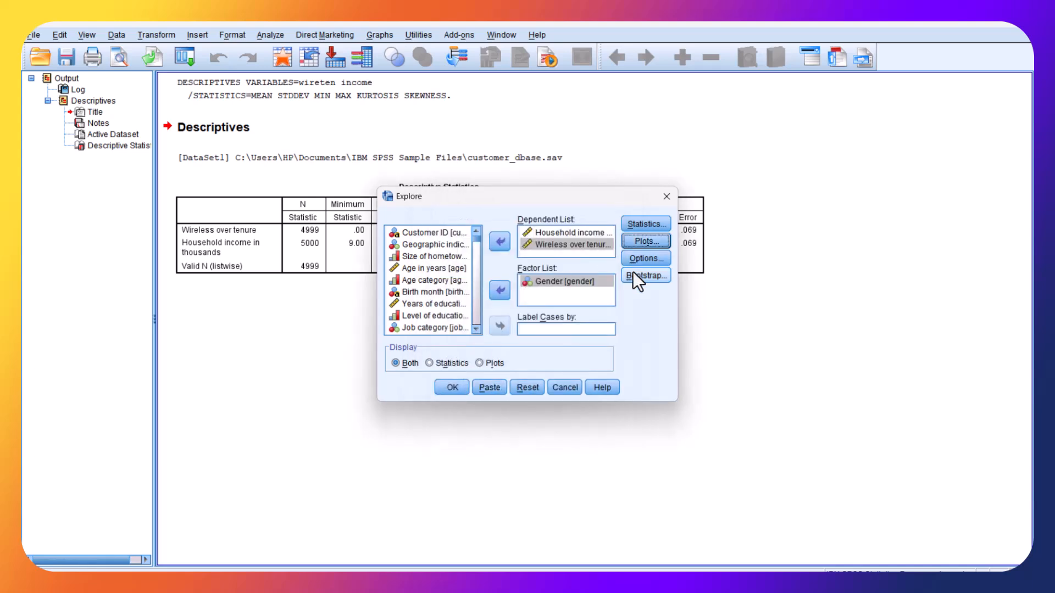
# - Keep missing values set to Exclude cases listwise and run the Explore analysis
pyautogui.click(642, 260)
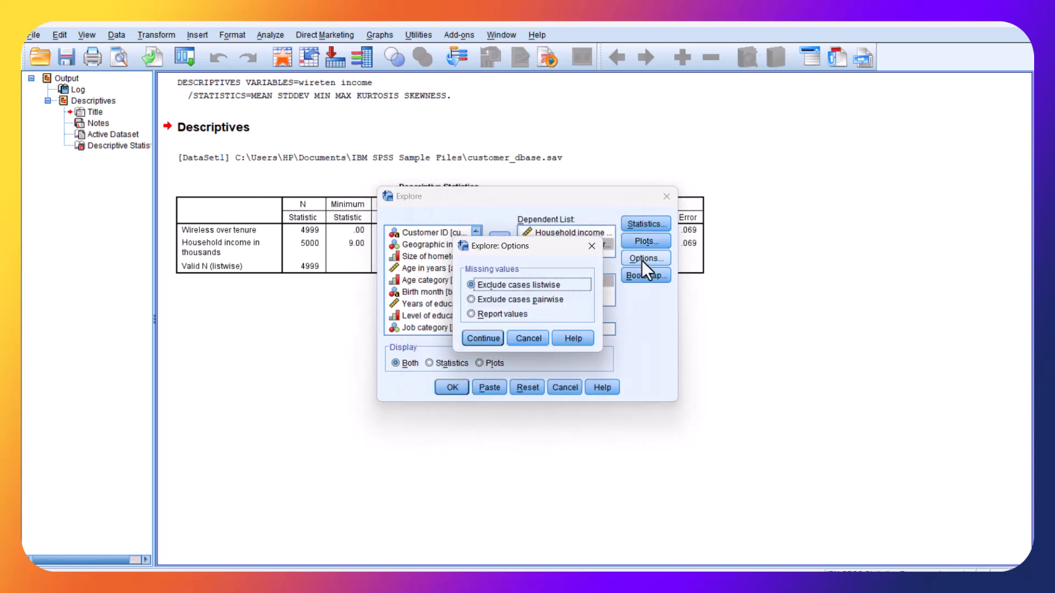
pyautogui.click(471, 338)
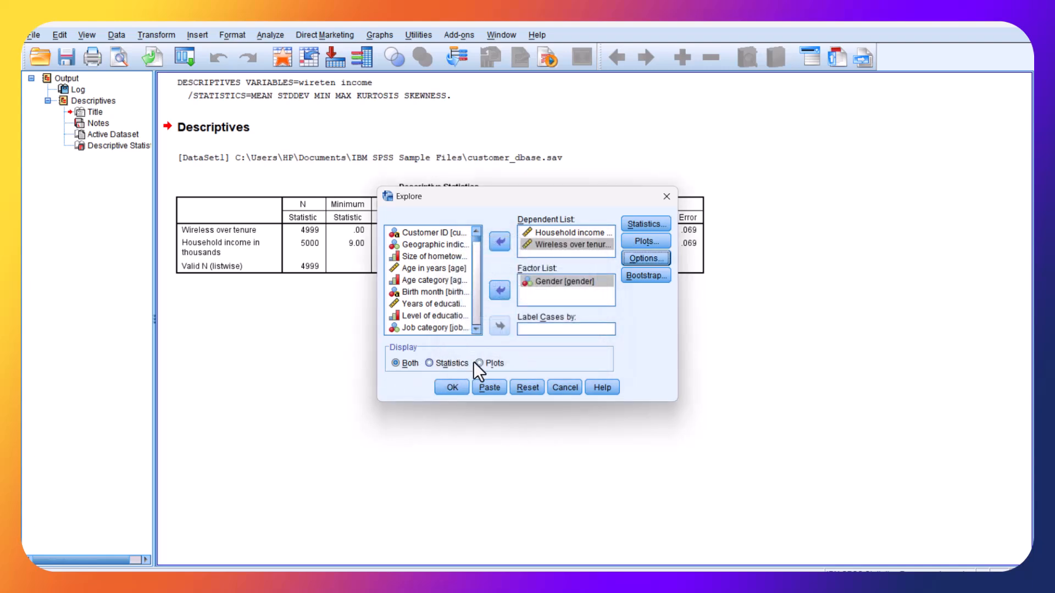
pyautogui.click(446, 391)
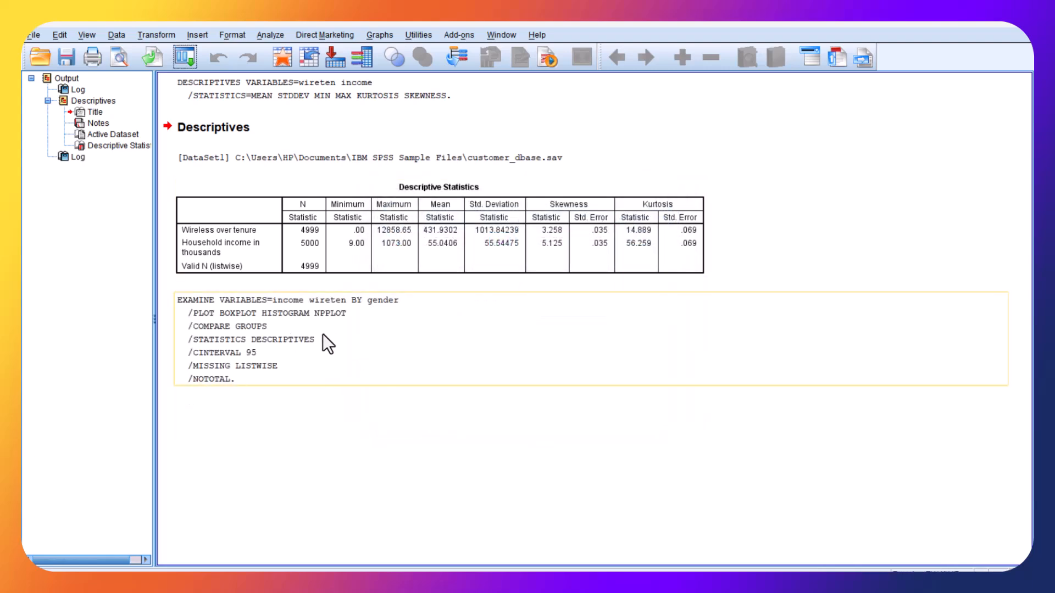
pyautogui.click(396, 356)
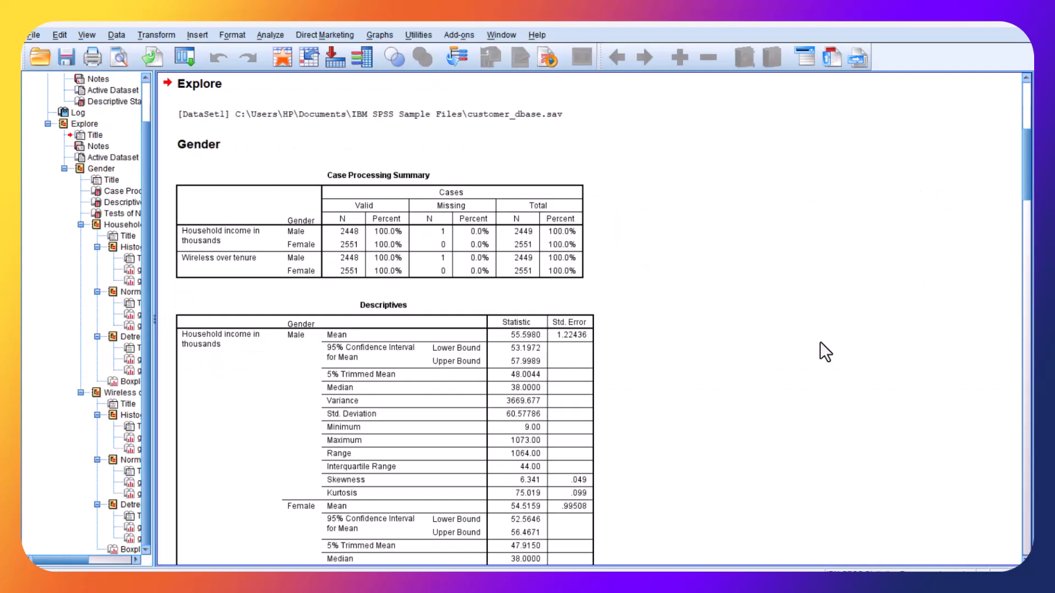
# - Compare the case counts in the Descriptive Statistics table with those by gender in the Case Processing Summary
pyautogui.scroll(-5, 820, 341)
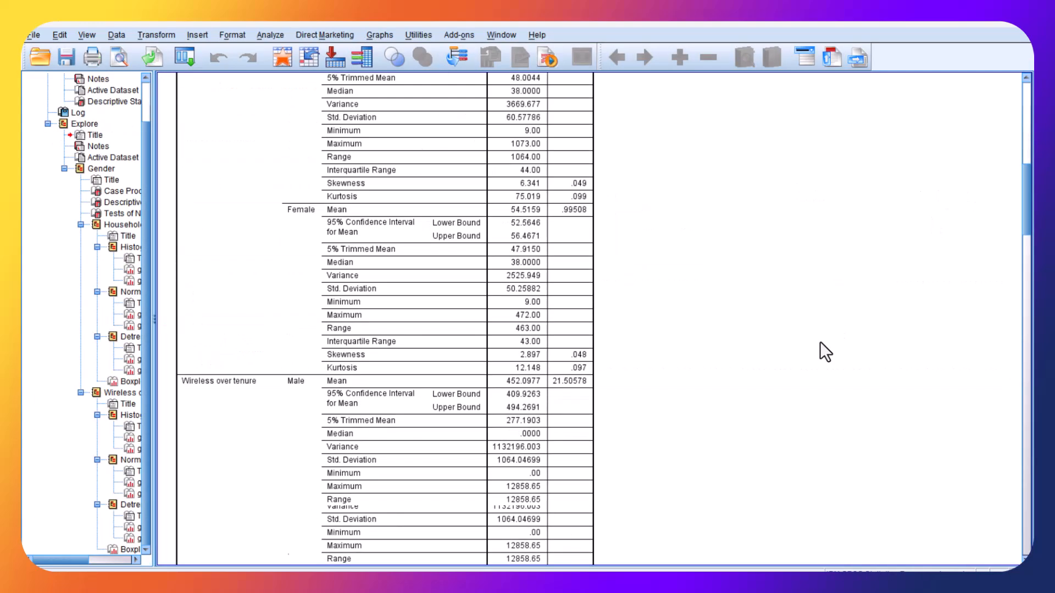
pyautogui.scroll(-10, 820, 341)
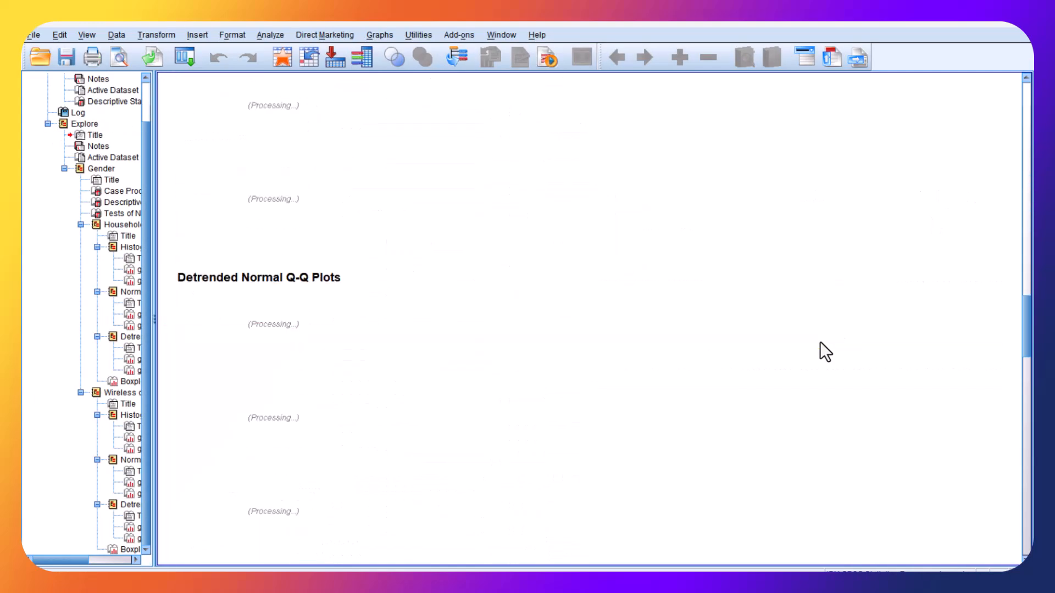
pyautogui.scroll(15, 820, 341)
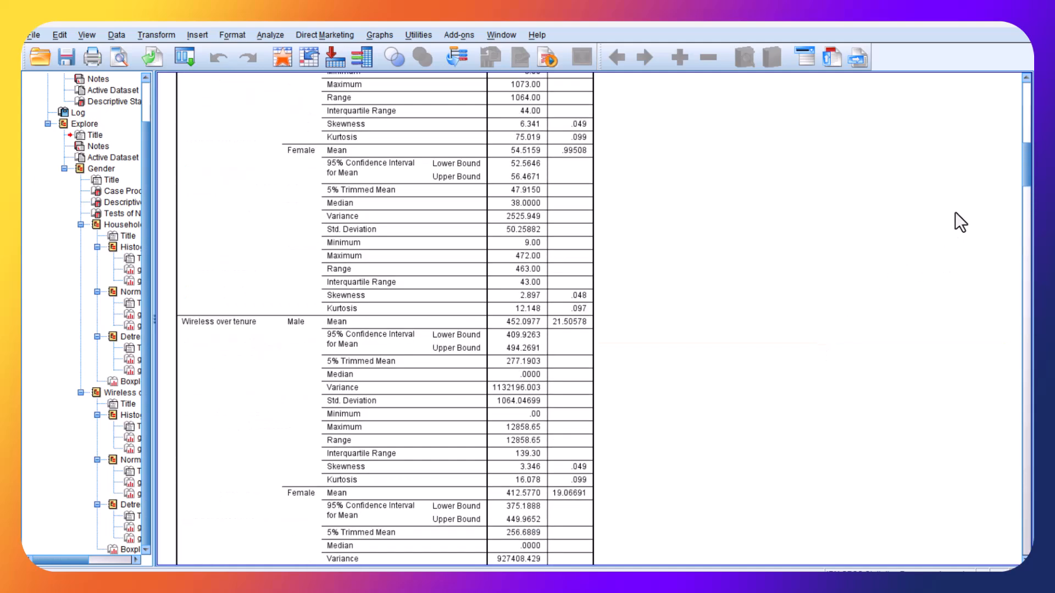
pyautogui.scroll(15, 955, 212)
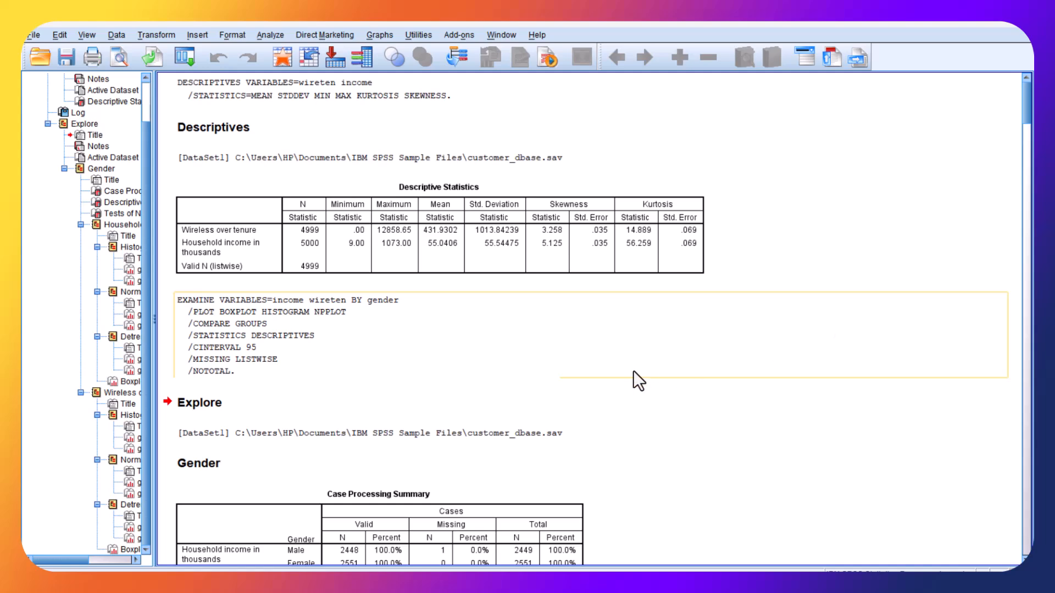
pyautogui.scroll(-3, 480, 404)
pyautogui.scroll(2, 481, 405)
pyautogui.scroll(1, 481, 404)
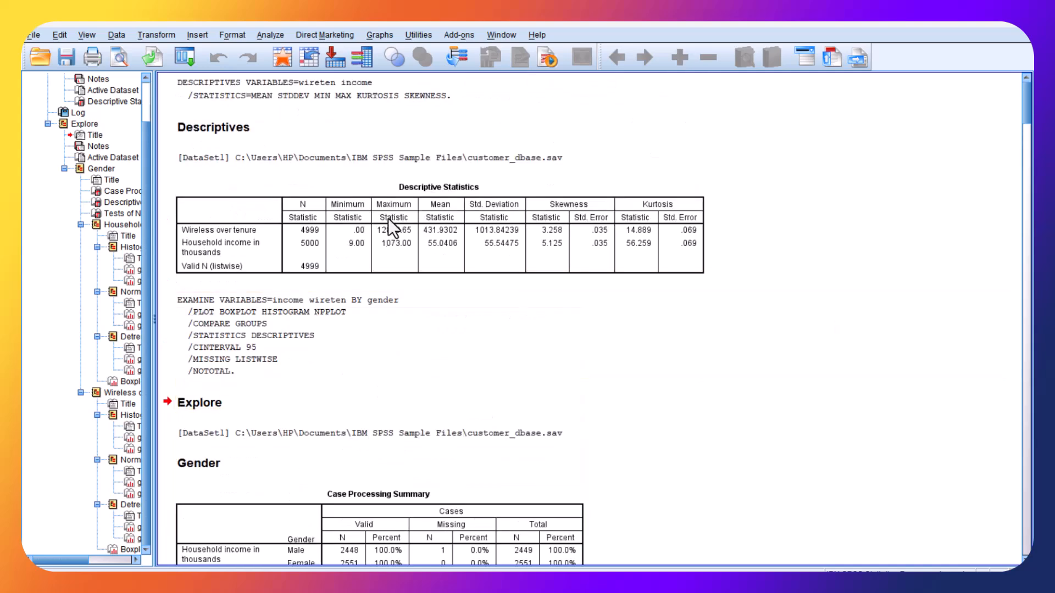
pyautogui.scroll(-6, 472, 290)
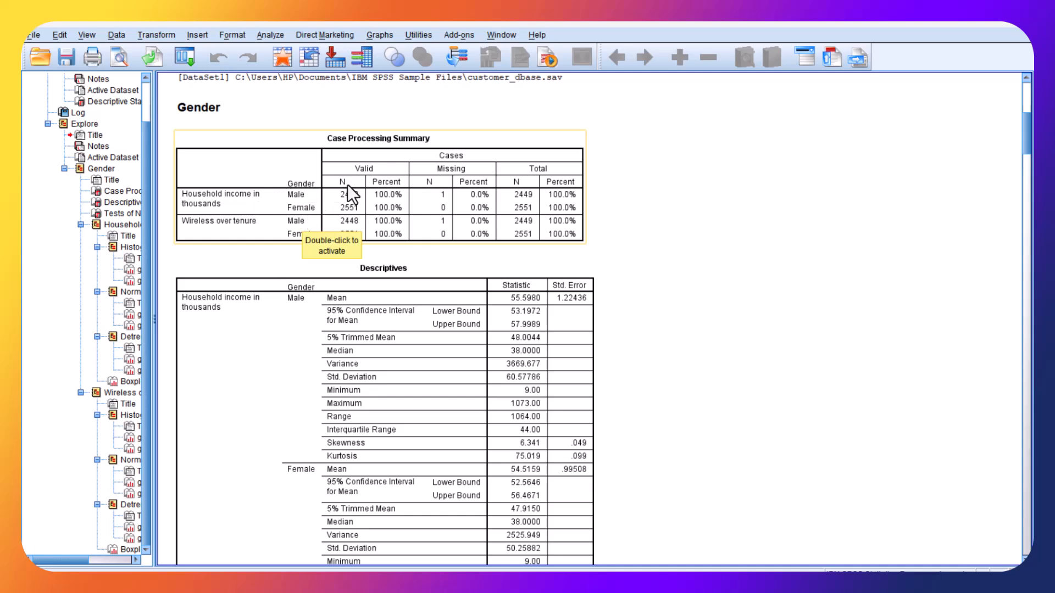
pyautogui.scroll(5, 347, 184)
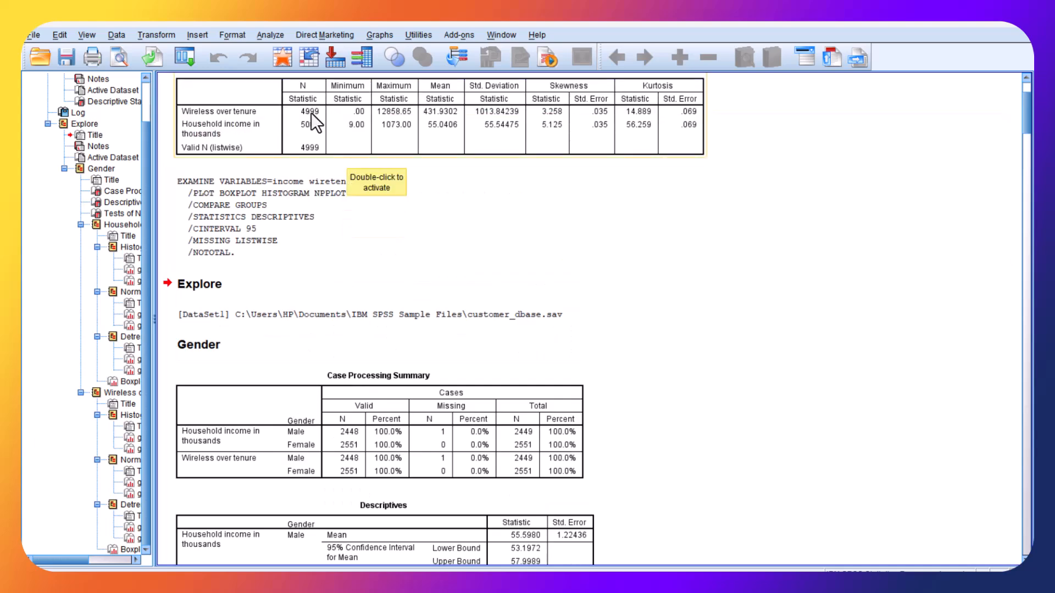
pyautogui.scroll(-3, 370, 250)
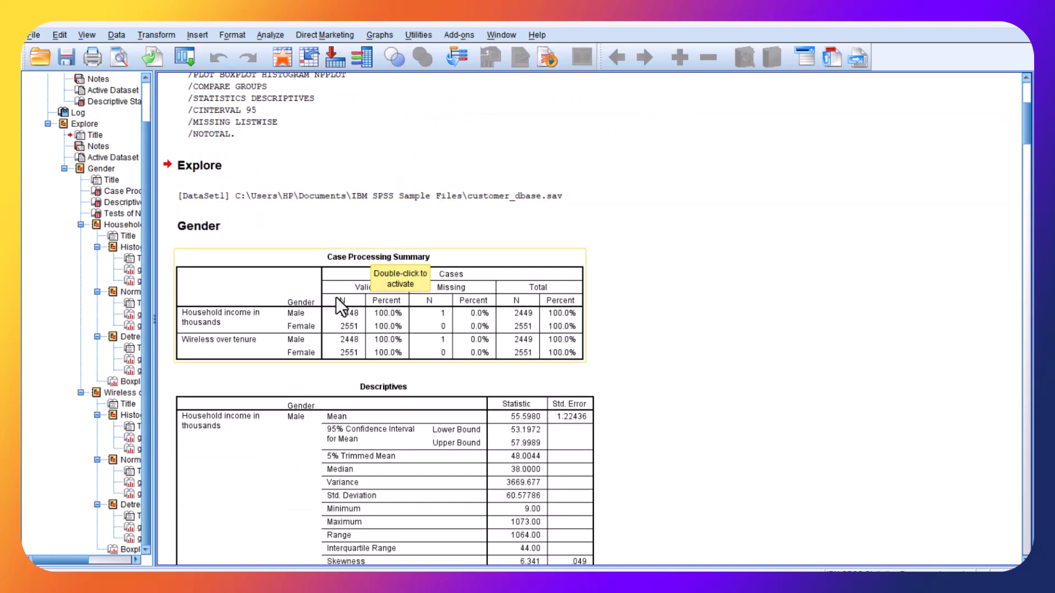
pyautogui.scroll(6, 344, 324)
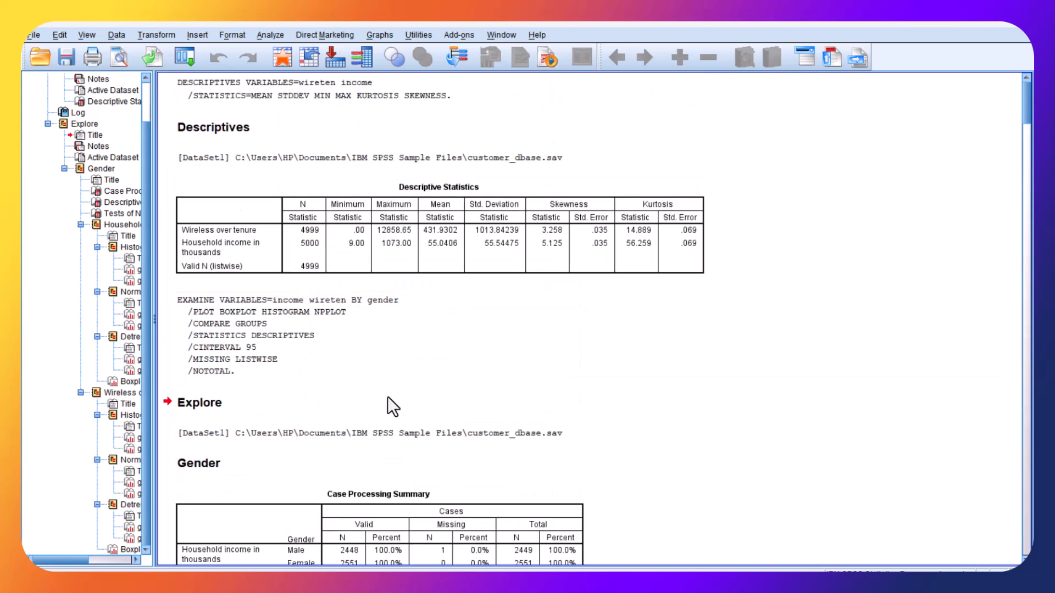
pyautogui.scroll(-6, 387, 396)
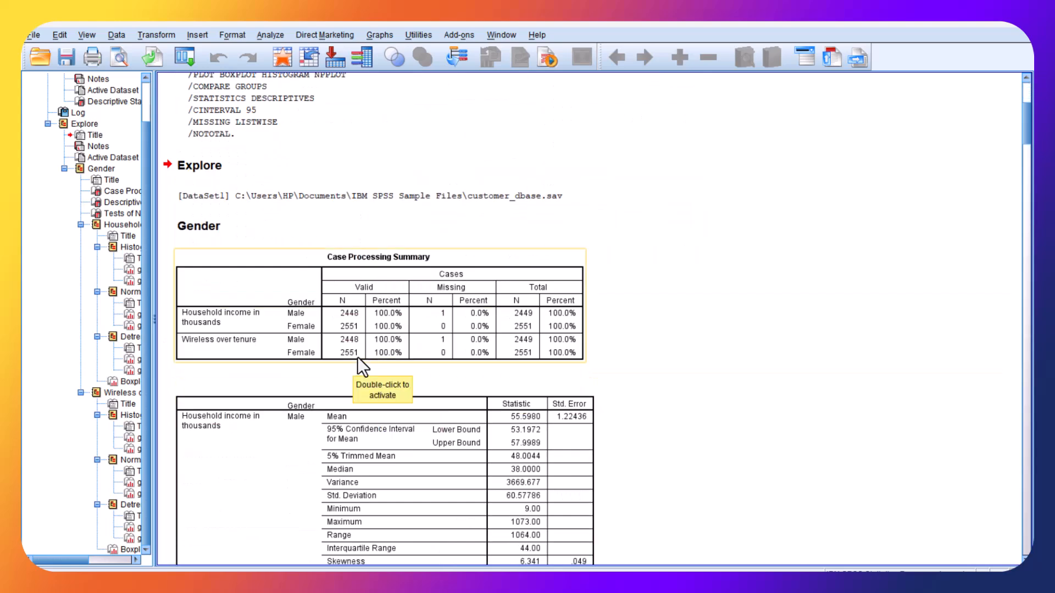
# - Add a Normal distribution curve with automatic parameters to the male Household income histogram
pyautogui.scroll(-15, 368, 365)
pyautogui.scroll(-9, 367, 364)
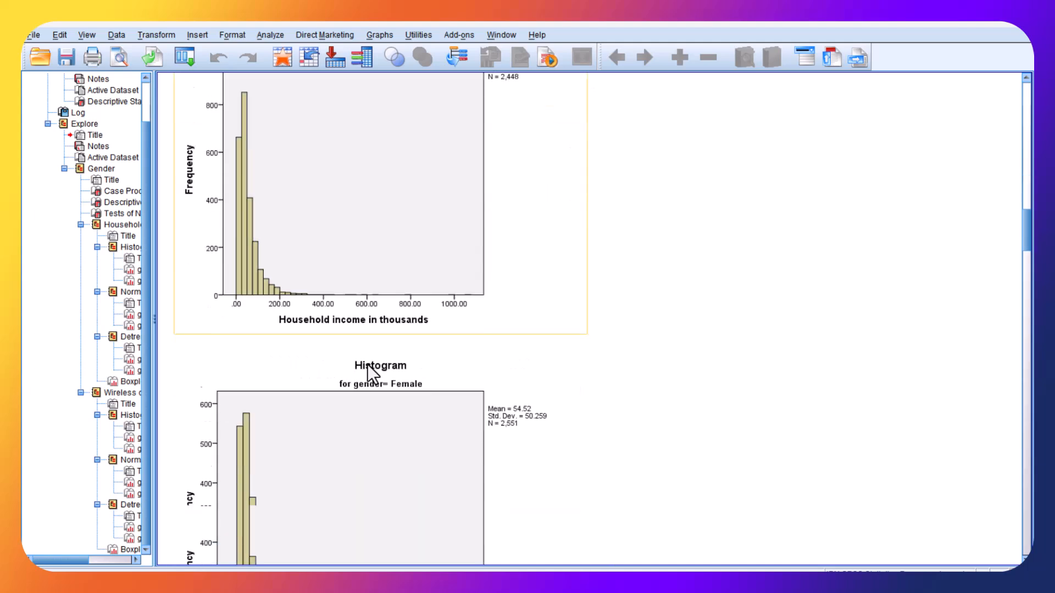
pyautogui.scroll(5, 372, 342)
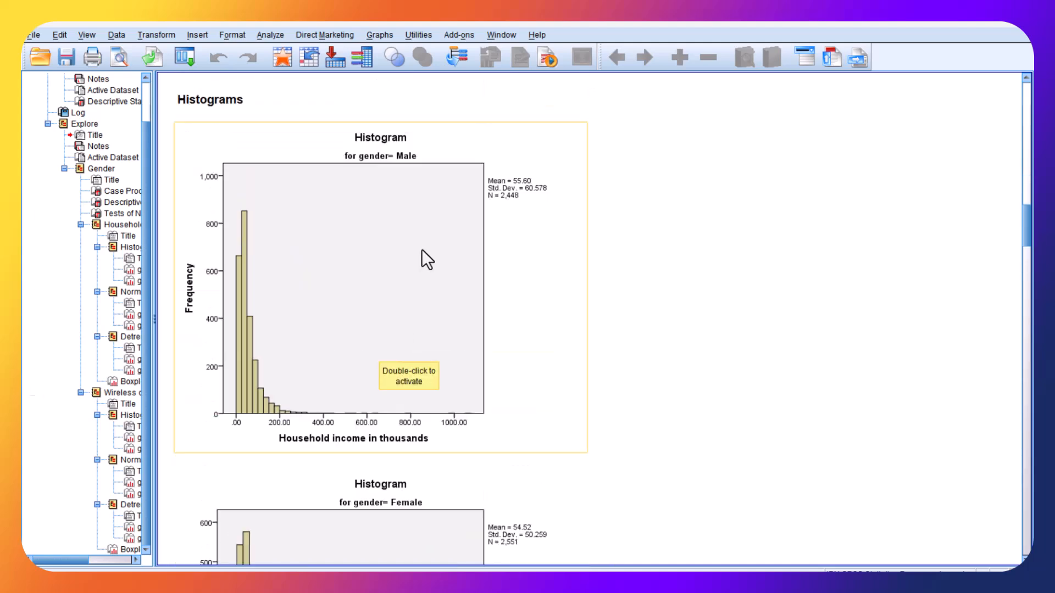
pyautogui.click(421, 248)
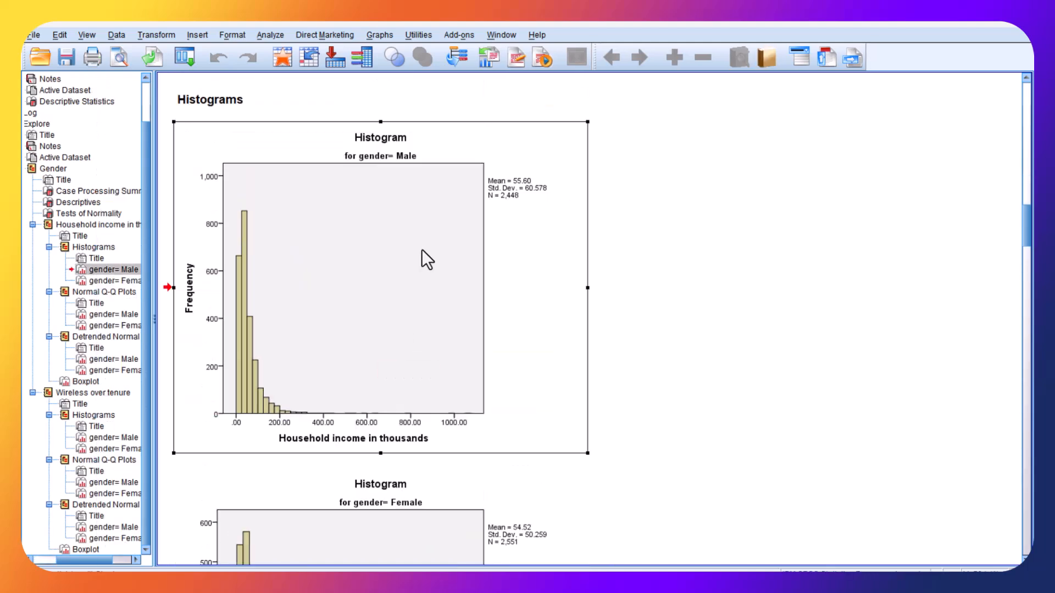
pyautogui.doubleClick(421, 250)
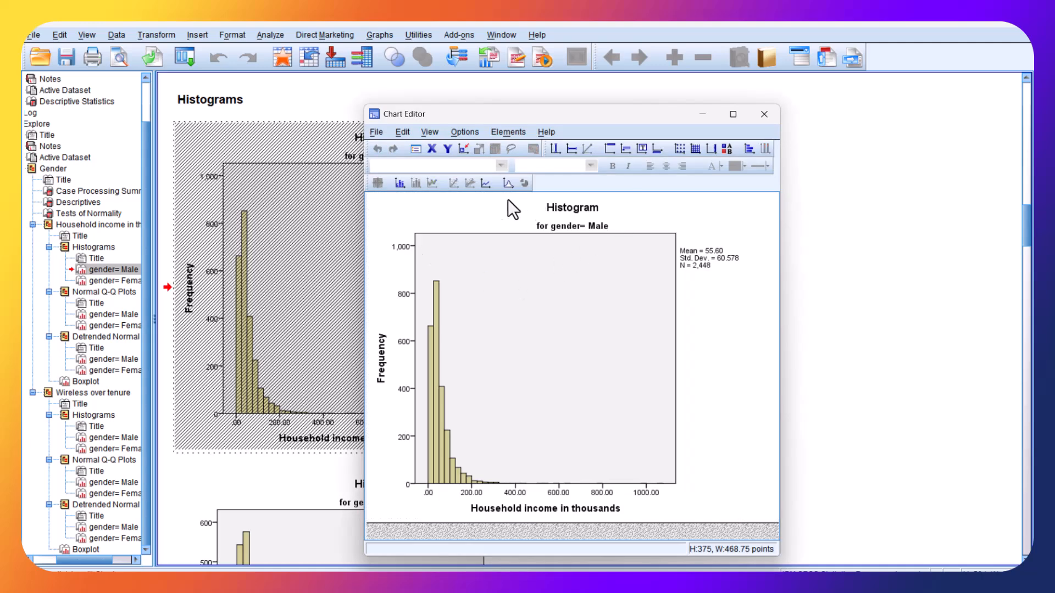
pyautogui.click(503, 189)
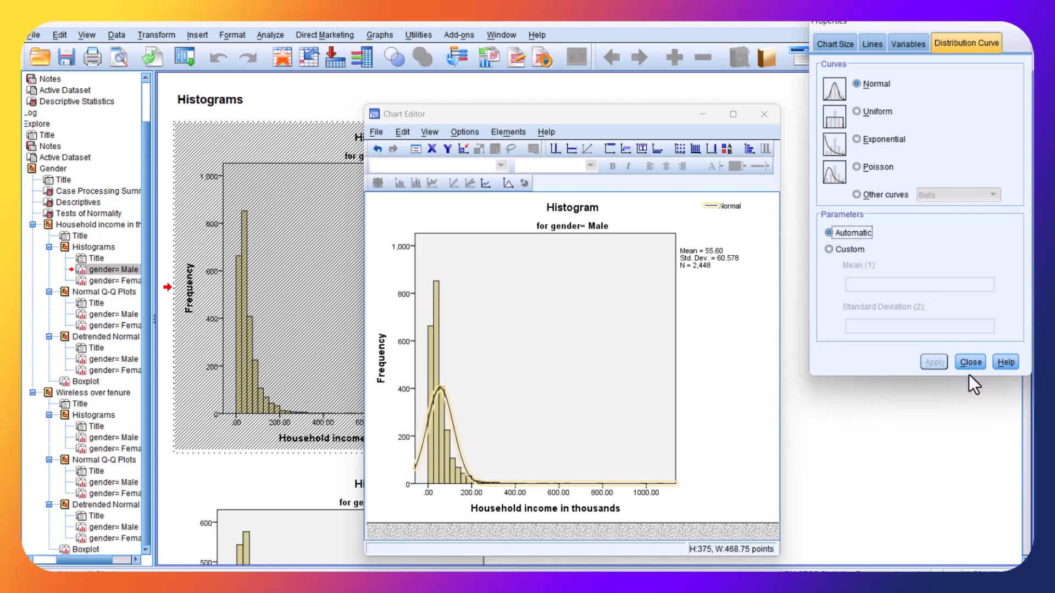
pyautogui.click(978, 358)
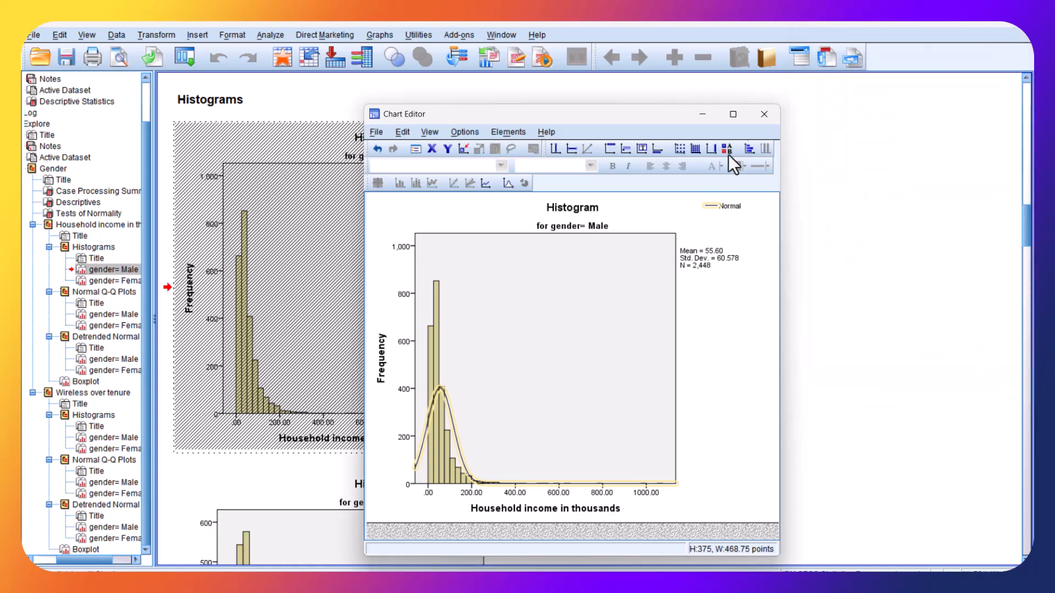
pyautogui.click(762, 115)
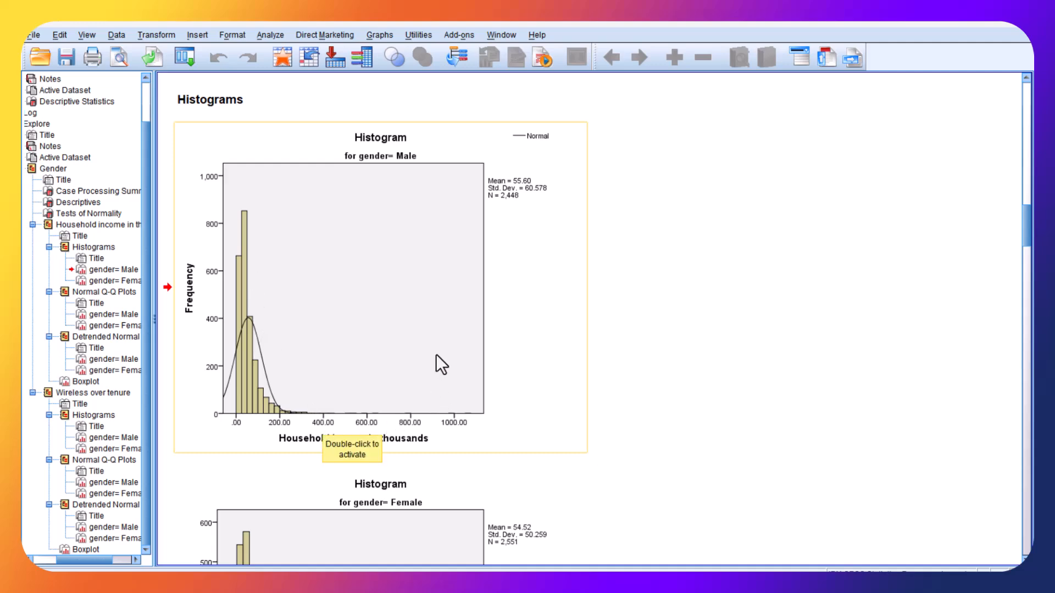
# - Compare the male Household income statistics in the Explore Descriptives table with the male Household income histogram
pyautogui.scroll(10, 436, 354)
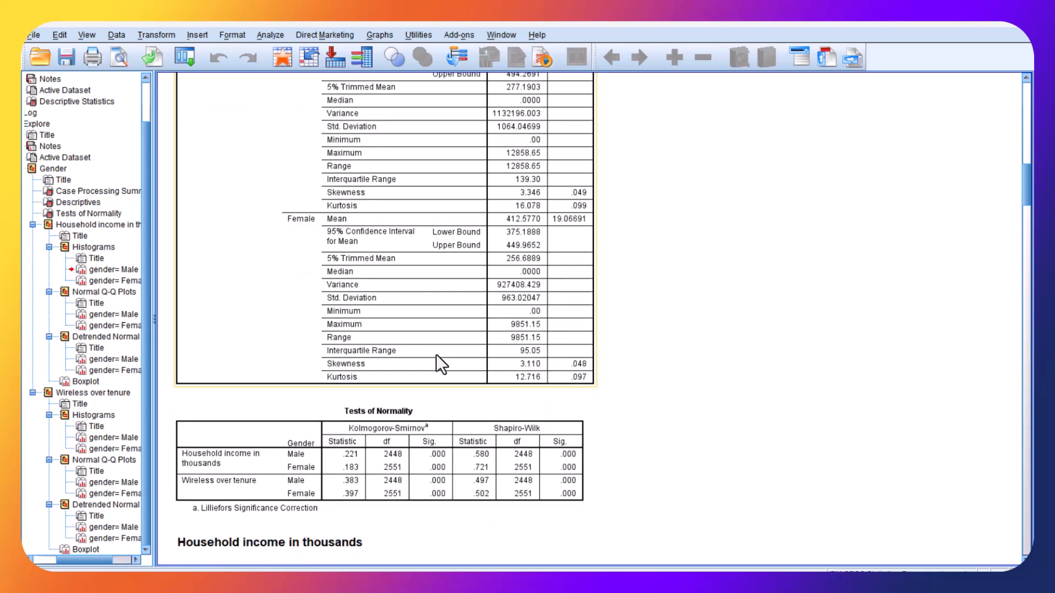
pyautogui.scroll(10, 448, 509)
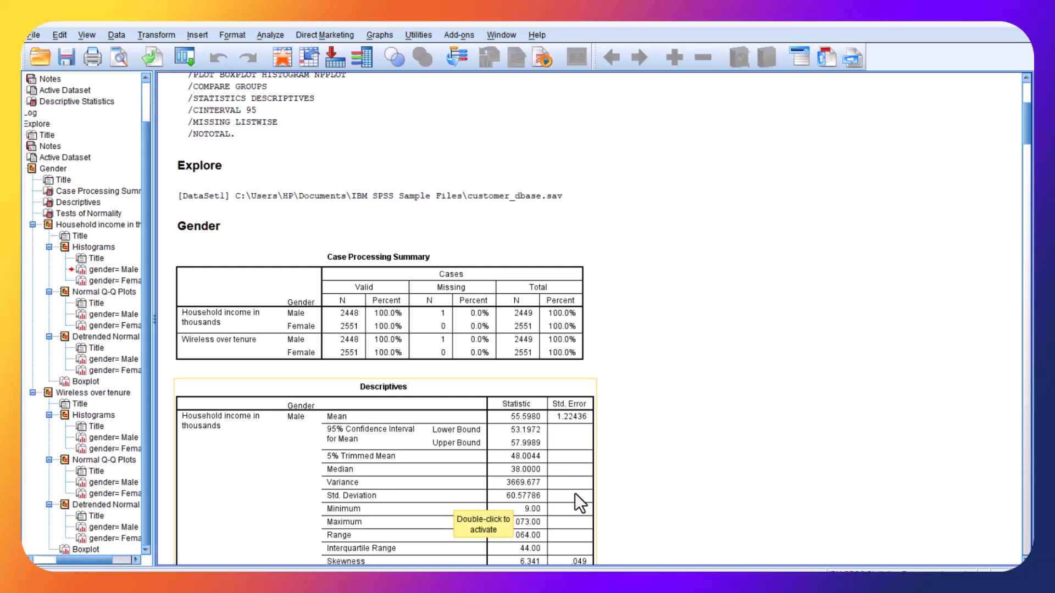
pyautogui.scroll(-3, 647, 452)
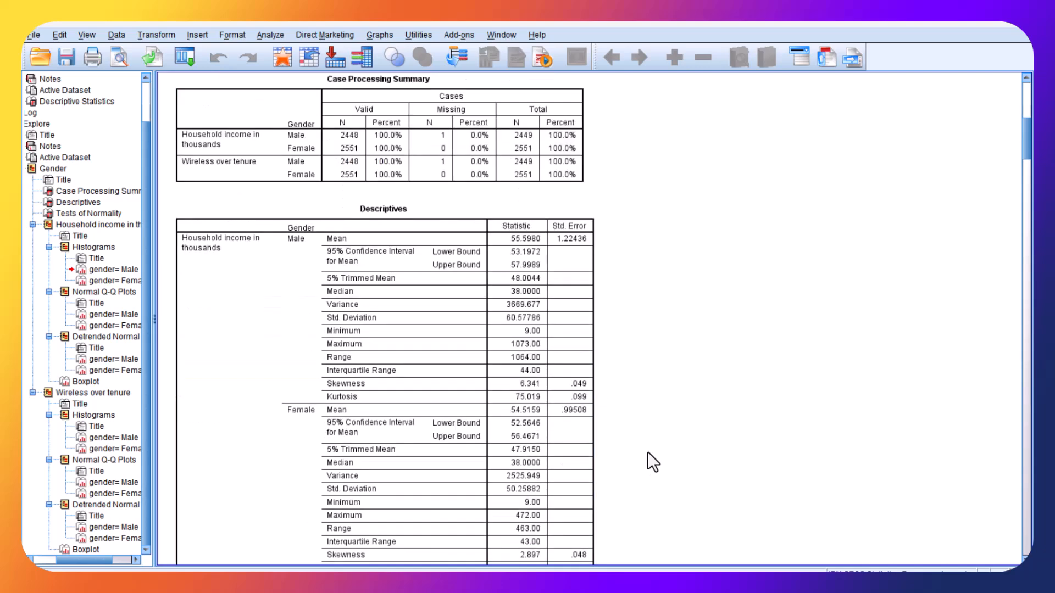
pyautogui.click(524, 374)
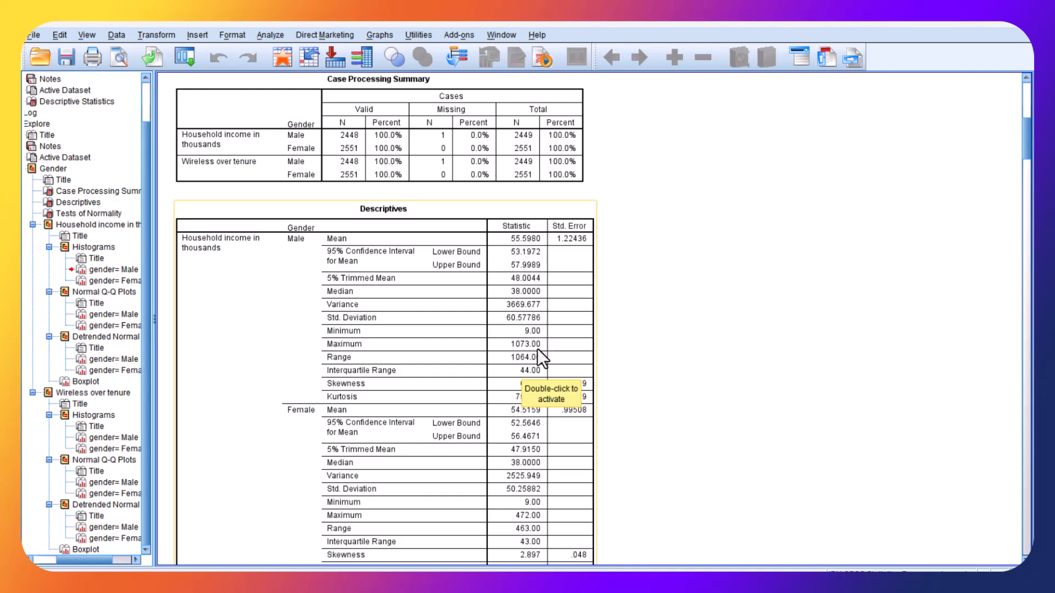
pyautogui.scroll(-15, 539, 350)
pyautogui.scroll(3, 537, 352)
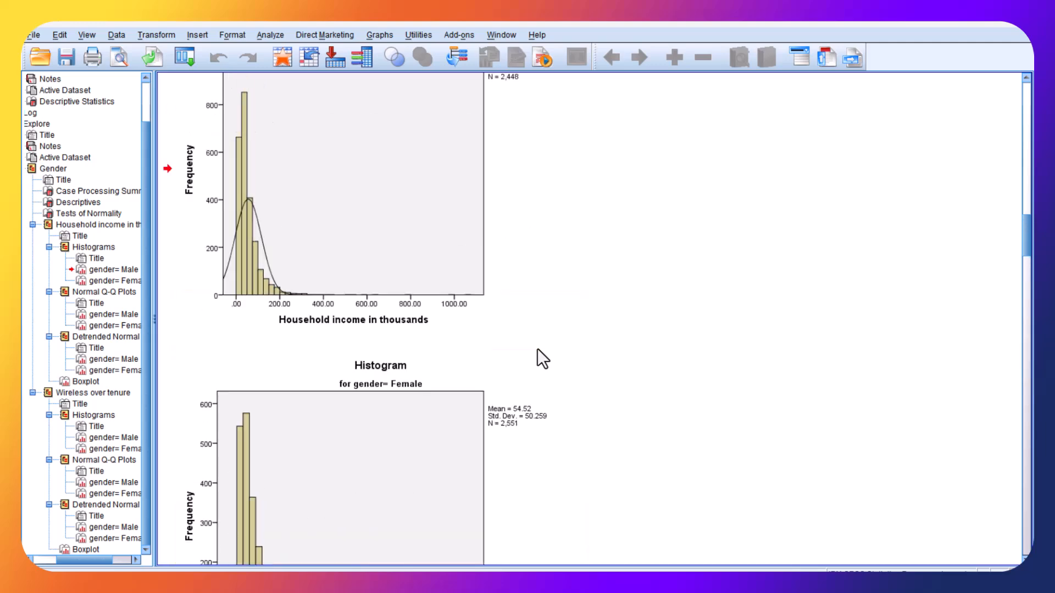
pyautogui.scroll(7, 259, 250)
pyautogui.scroll(-5, 259, 250)
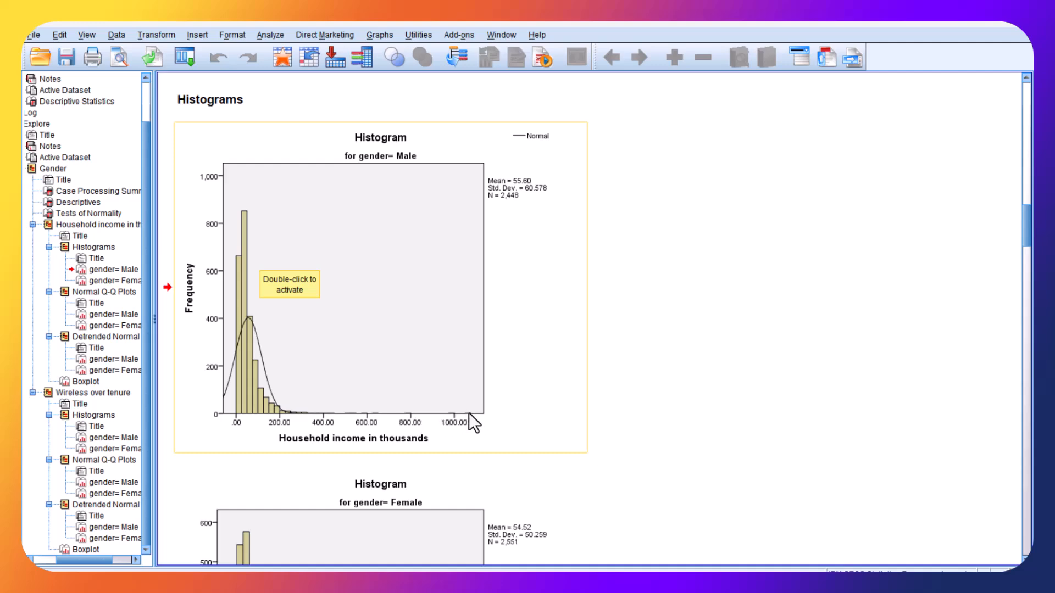
# - Examine the shape and tails of the Household income histograms for both genders alongside their Descriptives statistics
pyautogui.scroll(10, 471, 411)
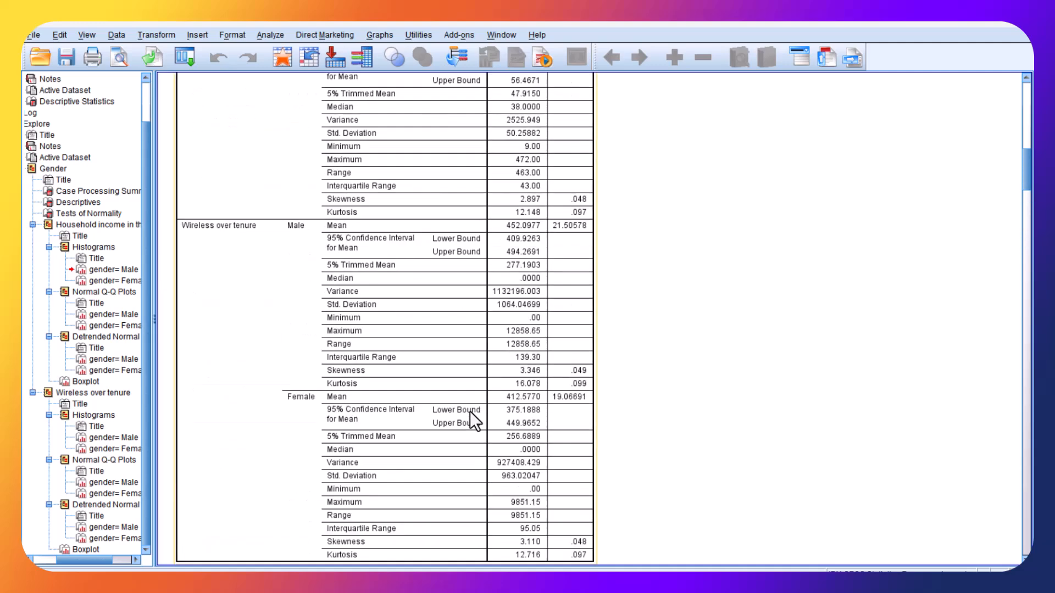
pyautogui.scroll(-8, 470, 412)
pyautogui.scroll(-6, 470, 411)
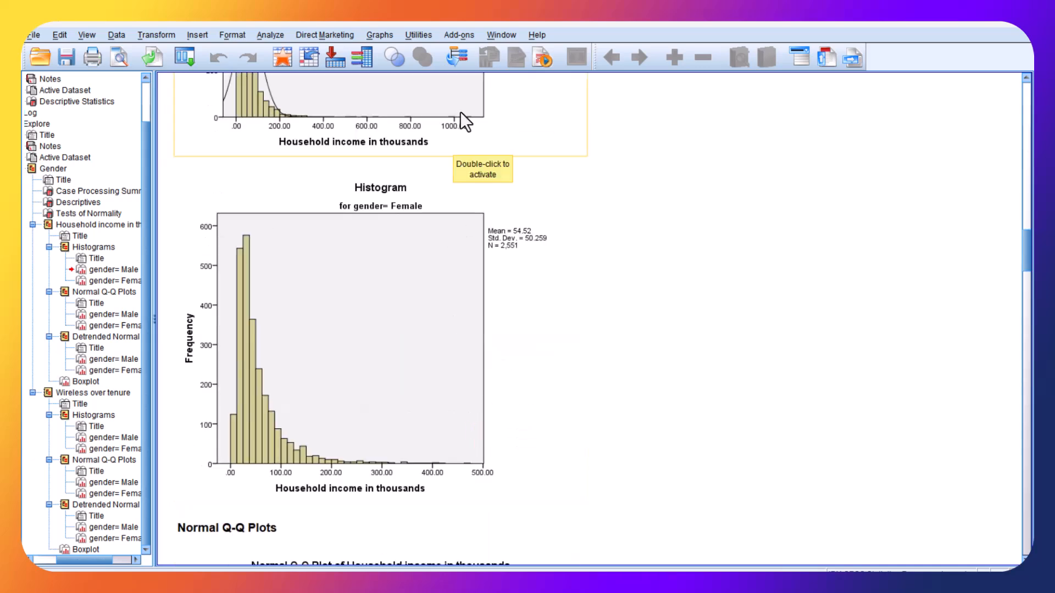
pyautogui.scroll(2, 460, 118)
pyautogui.scroll(2, 458, 214)
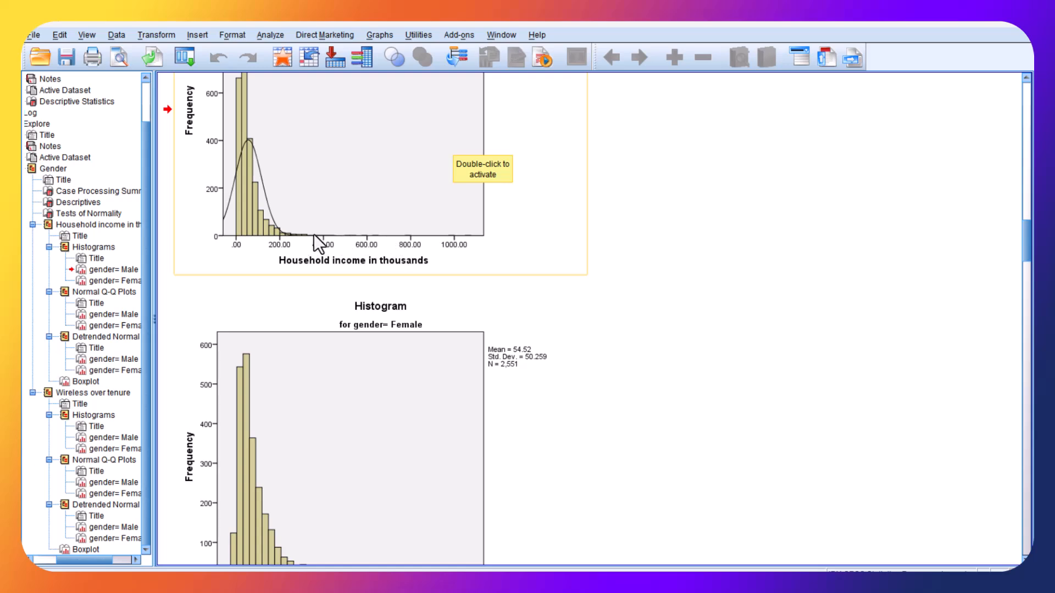
pyautogui.scroll(5, 433, 245)
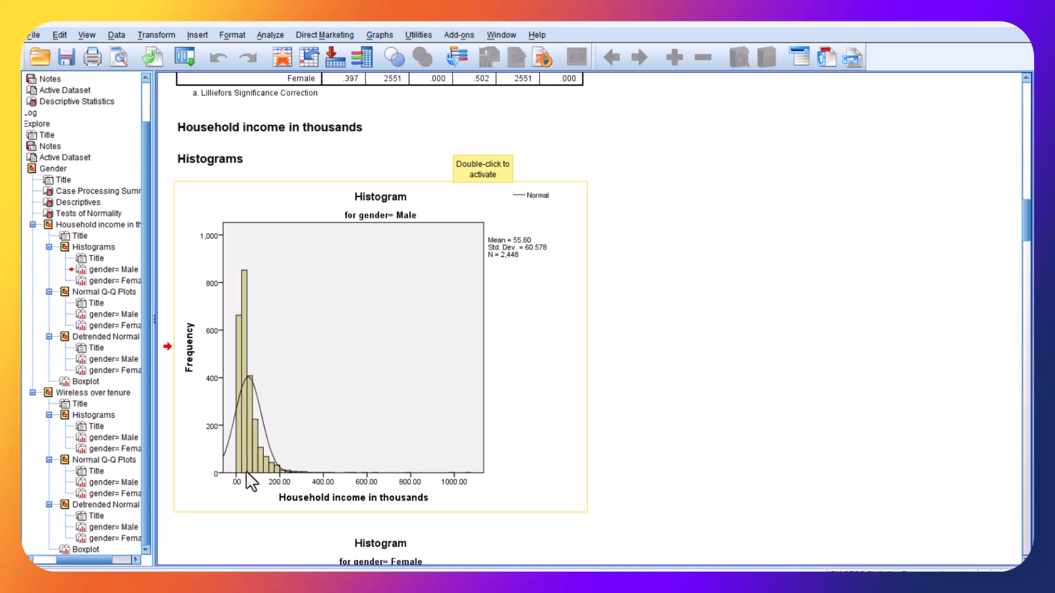
# - Add a Normal distribution curve with automatic parameters to the female Household income histogram
pyautogui.scroll(-10, 242, 471)
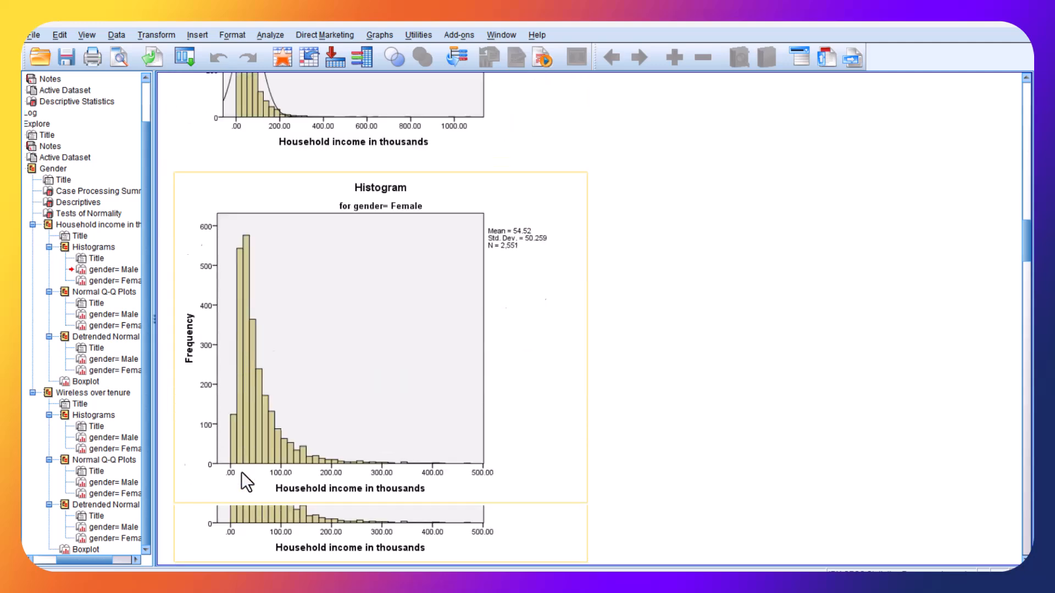
pyautogui.scroll(4, 242, 471)
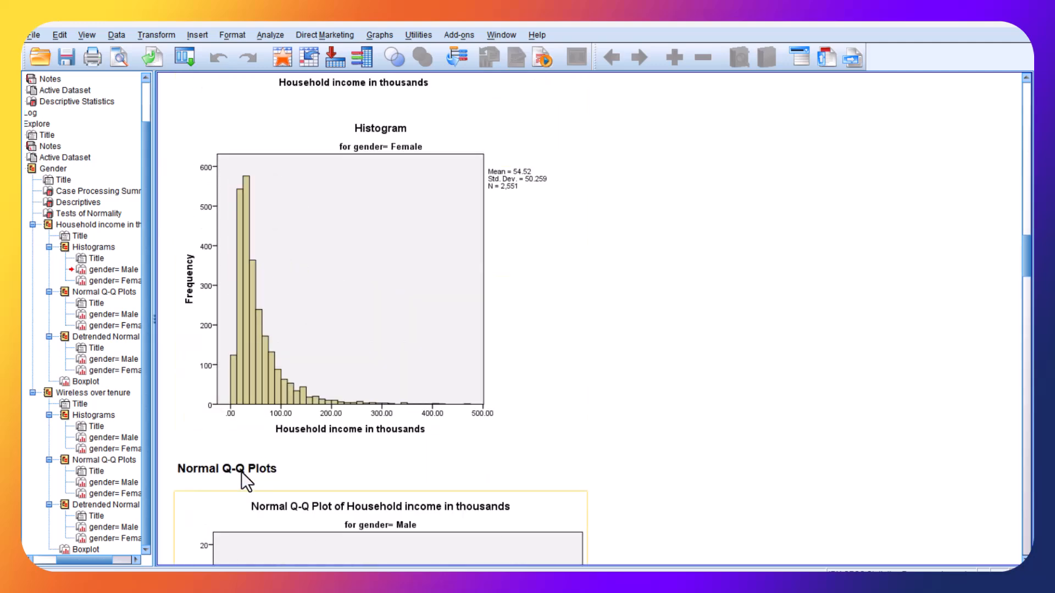
pyautogui.doubleClick(353, 300)
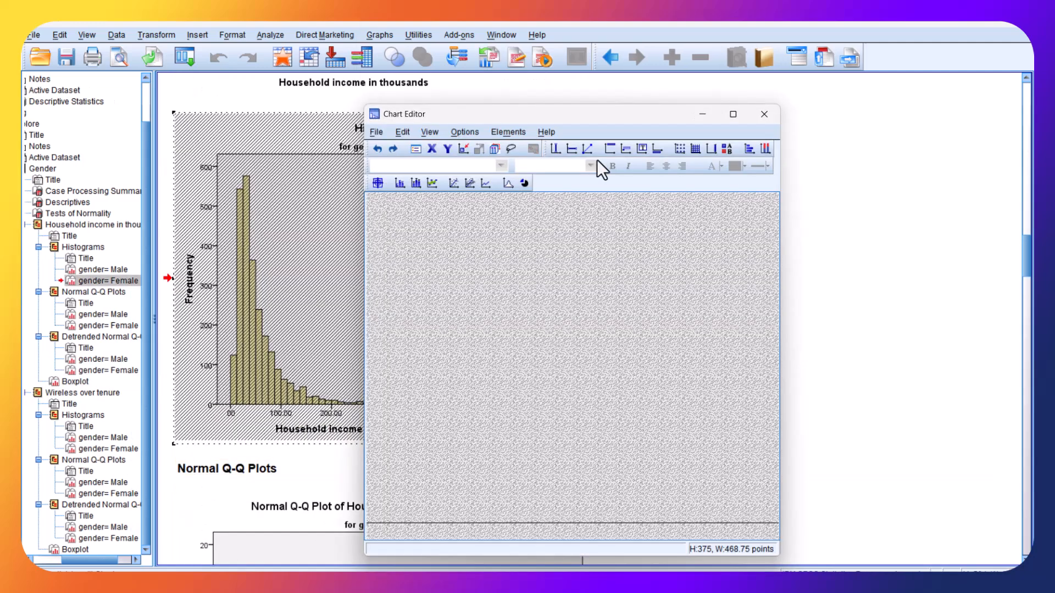
pyautogui.click(506, 182)
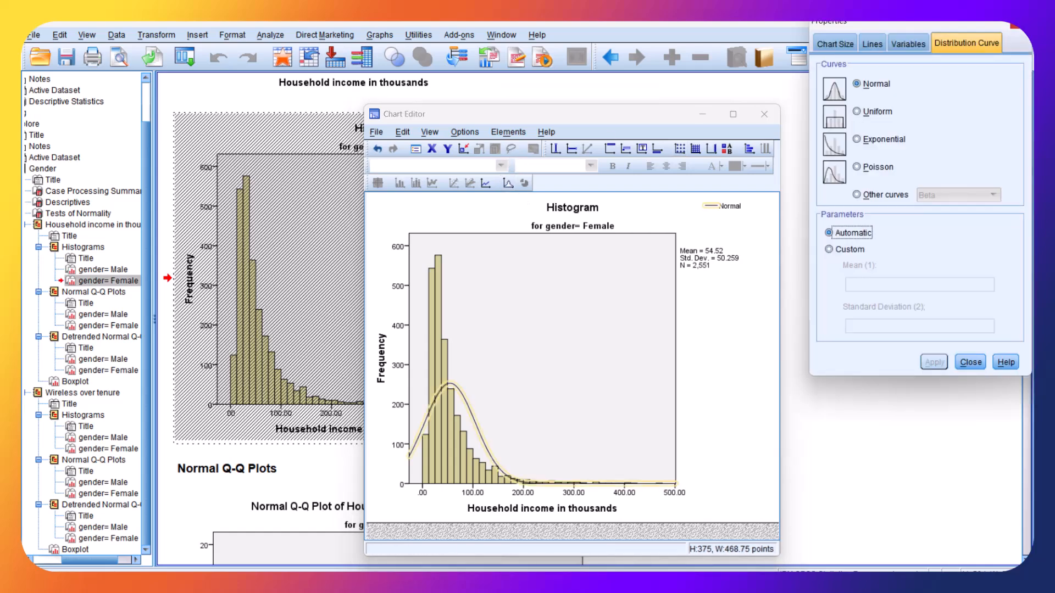
pyautogui.click(970, 362)
pyautogui.click(762, 114)
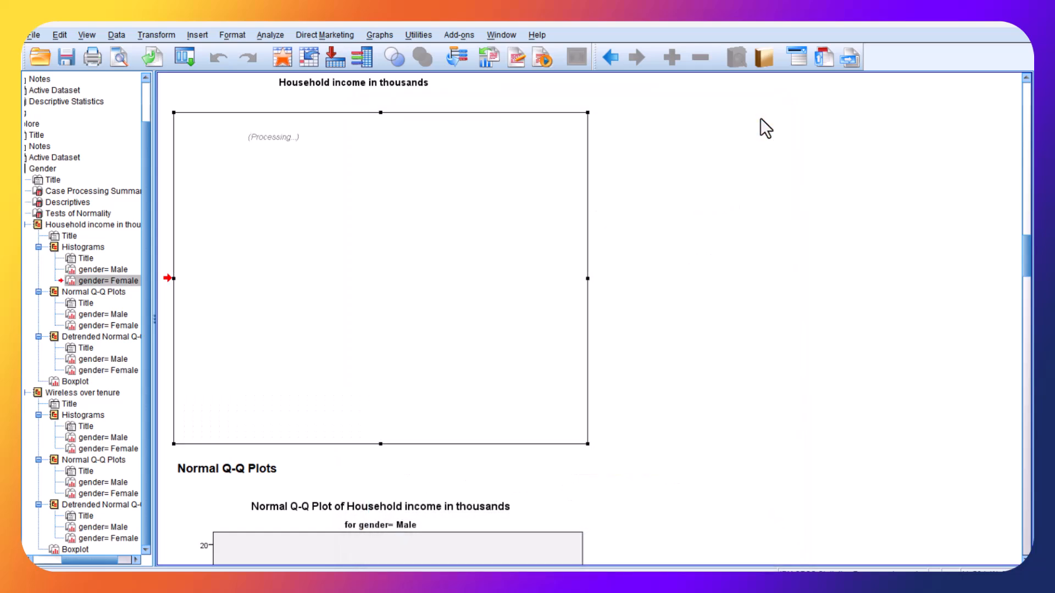
pyautogui.click(747, 382)
# - Examine the Normal Q-Q plots, histograms and boxplot of Household income for both genders
pyautogui.scroll(-13, 747, 383)
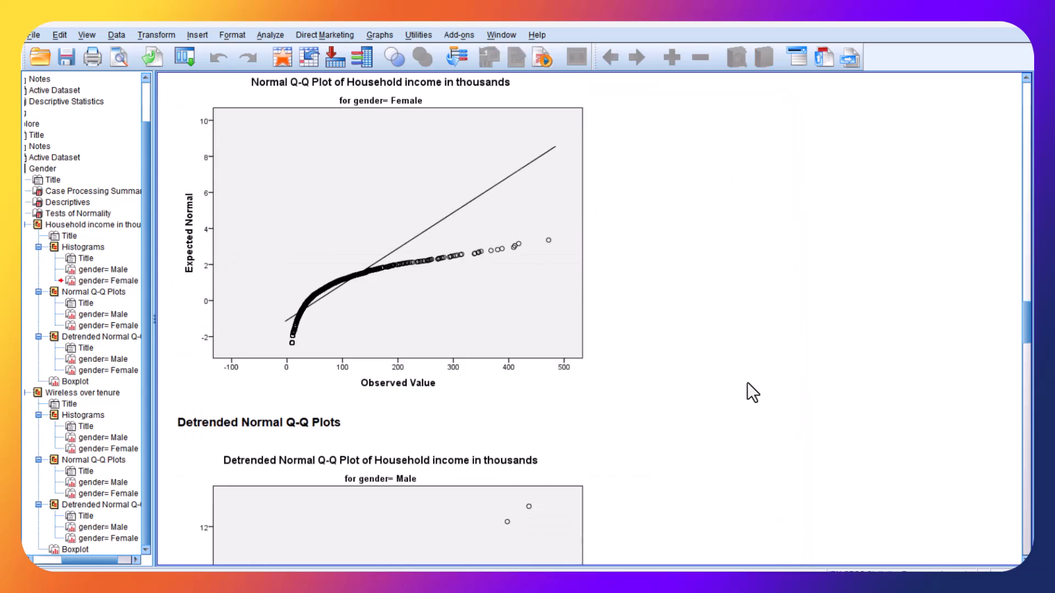
pyautogui.scroll(4, 748, 383)
pyautogui.scroll(4, 518, 311)
pyautogui.click(417, 226)
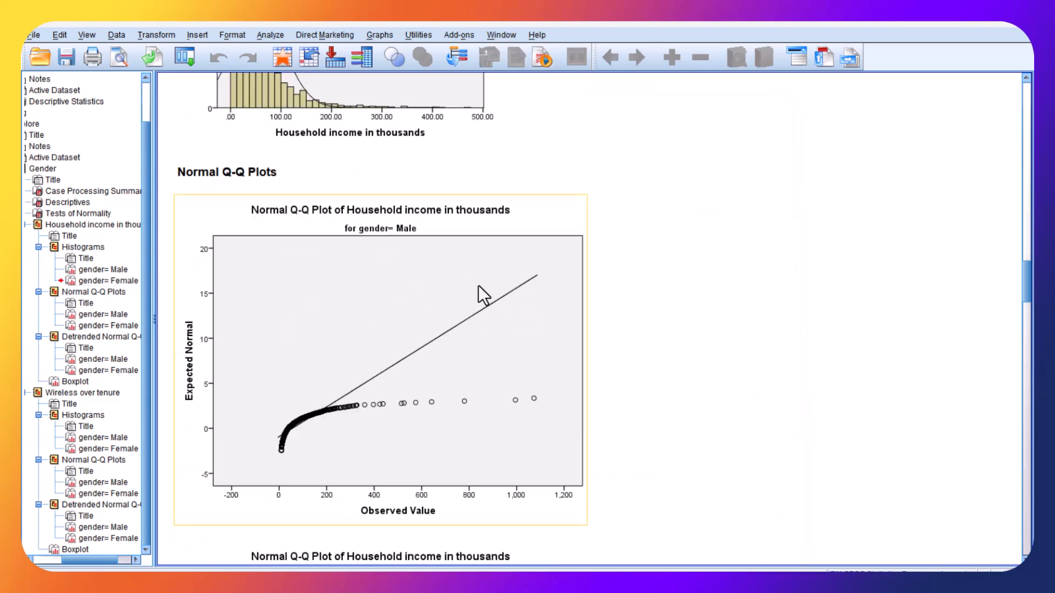
pyautogui.scroll(3, 478, 285)
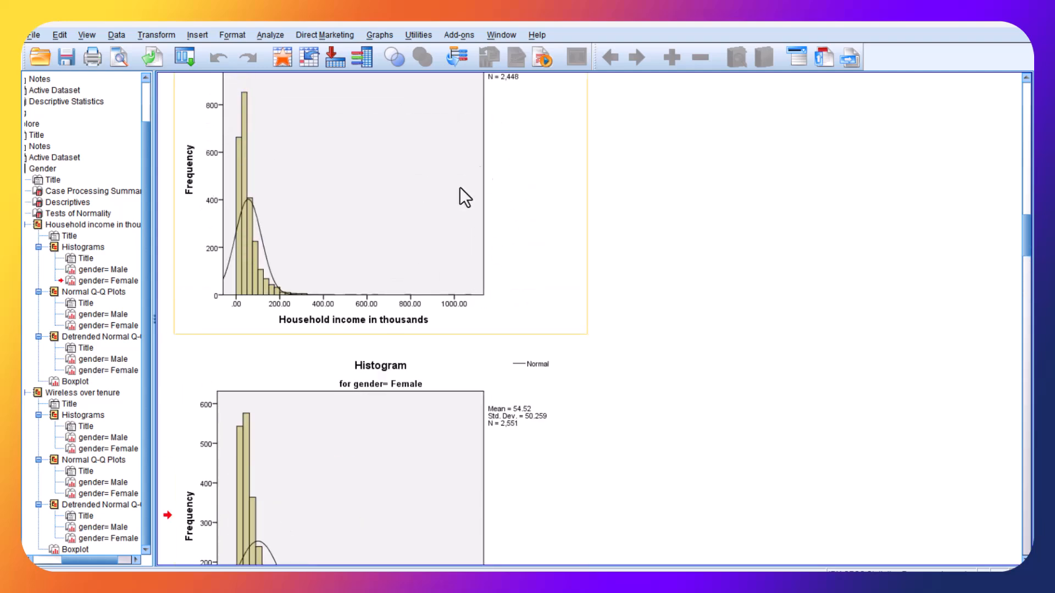
pyautogui.scroll(-20, 459, 379)
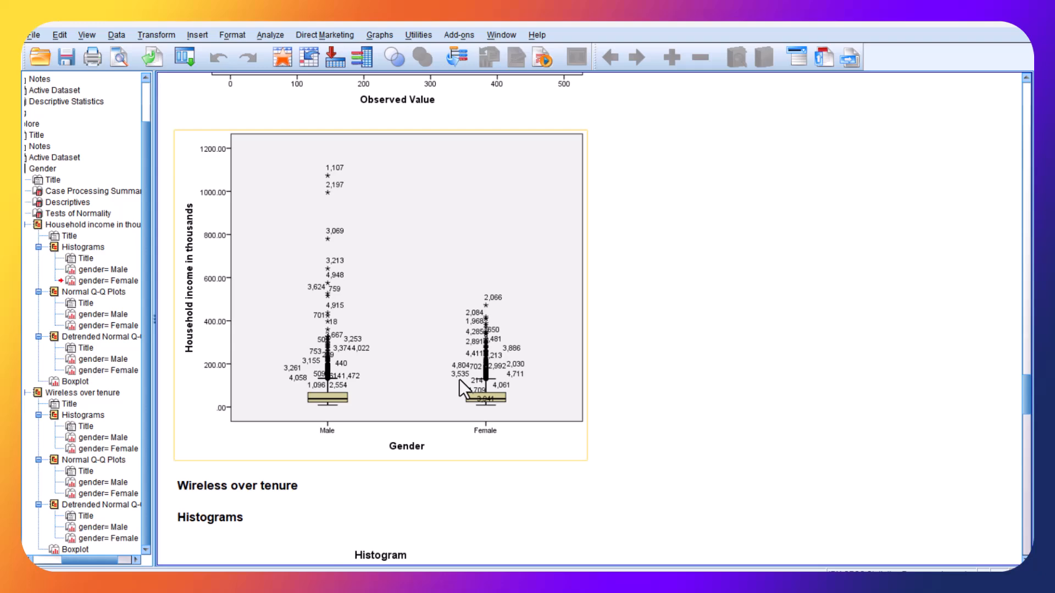
pyautogui.scroll(15, 360, 255)
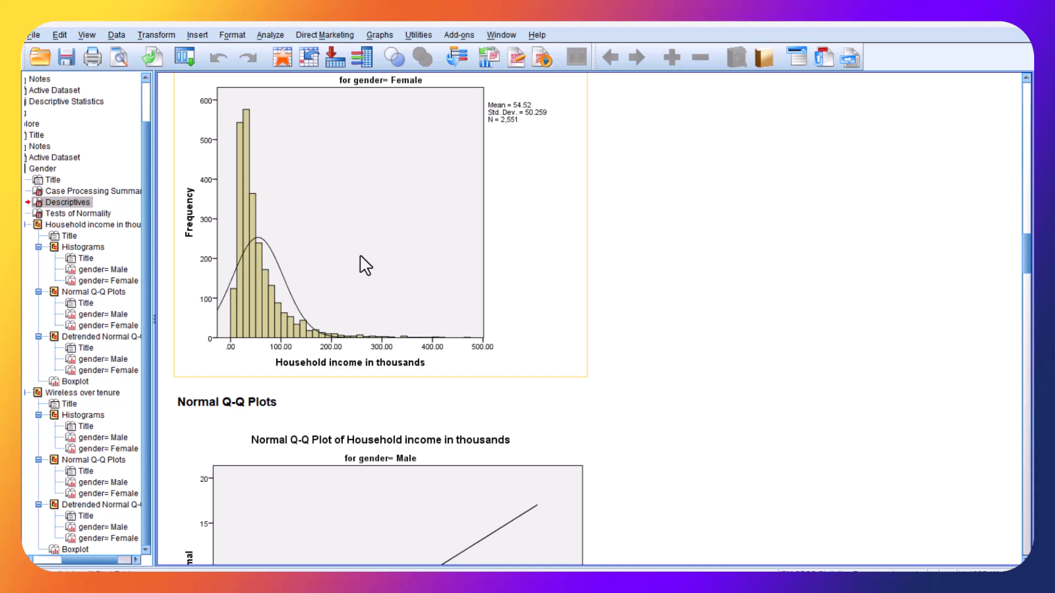
# - Examine the Wireless over tenure histograms, Q-Q plots and boxplot for both genders
pyautogui.scroll(-18, 583, 357)
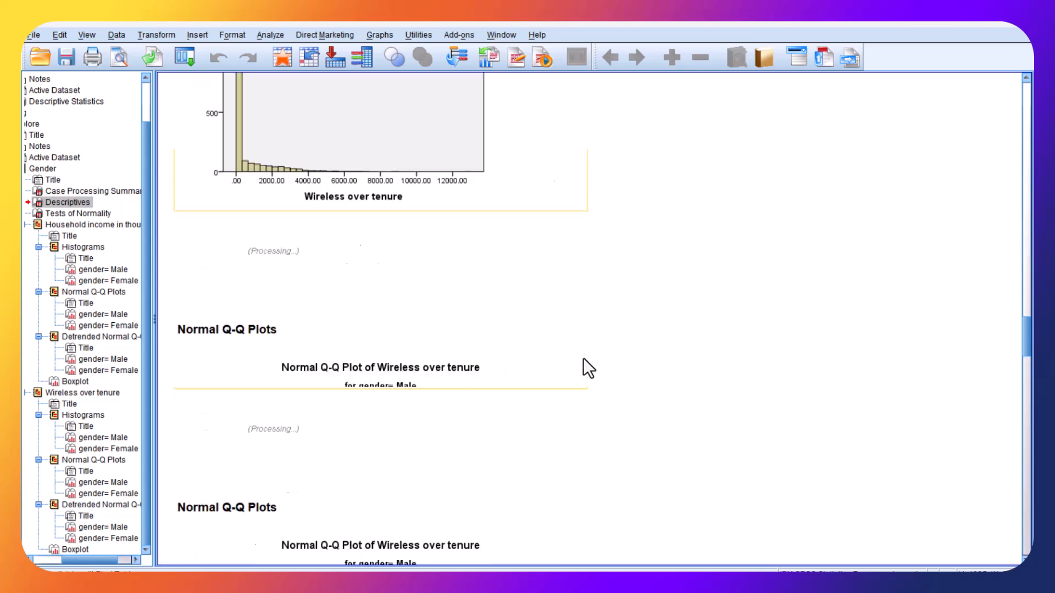
pyautogui.scroll(-20, 582, 358)
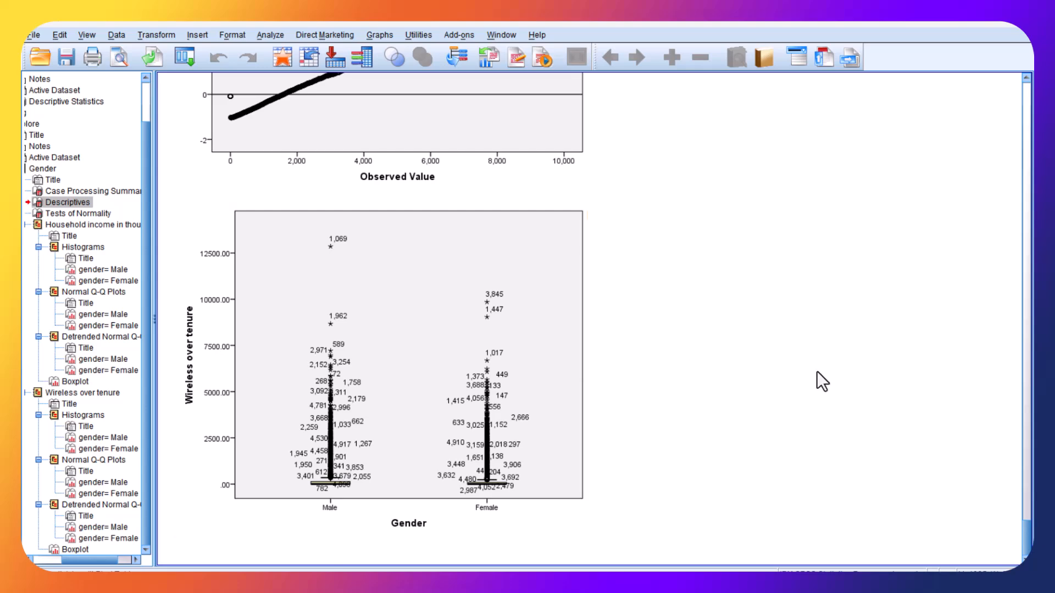
pyautogui.scroll(10, 817, 371)
pyautogui.scroll(20, 817, 372)
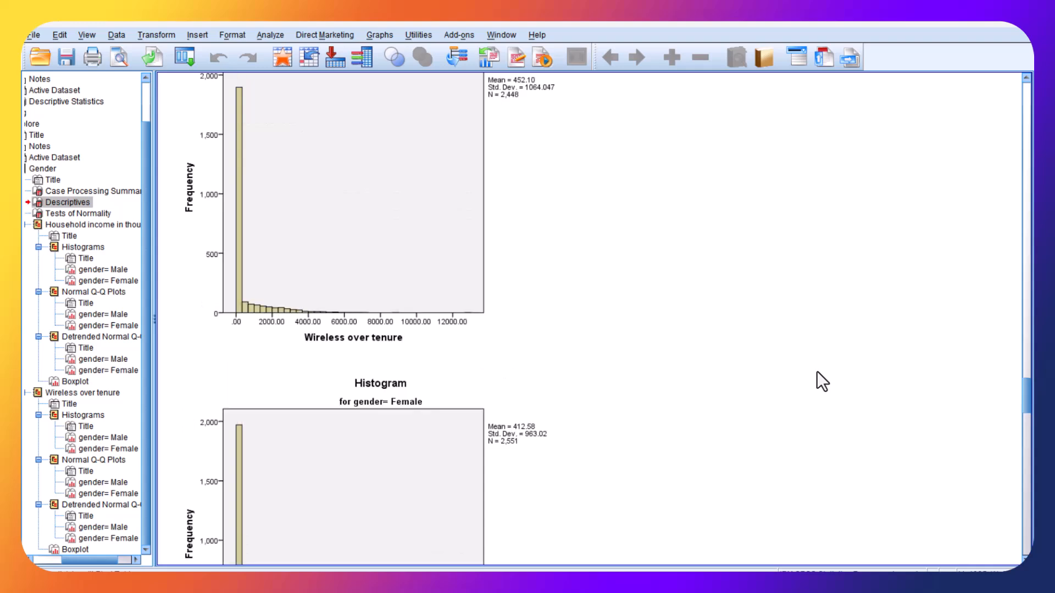
# - Read the Kolmogorov-Smirnov and Shapiro-Wilk results in the Tests of Normality table and review the Explore charts against them
pyautogui.scroll(20, 816, 371)
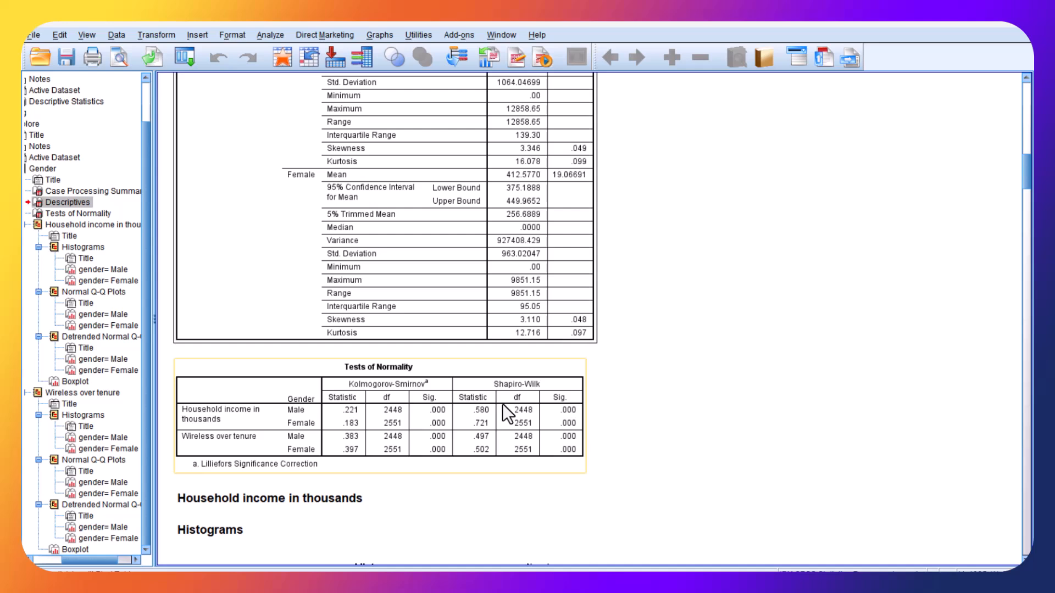
pyautogui.click(591, 396)
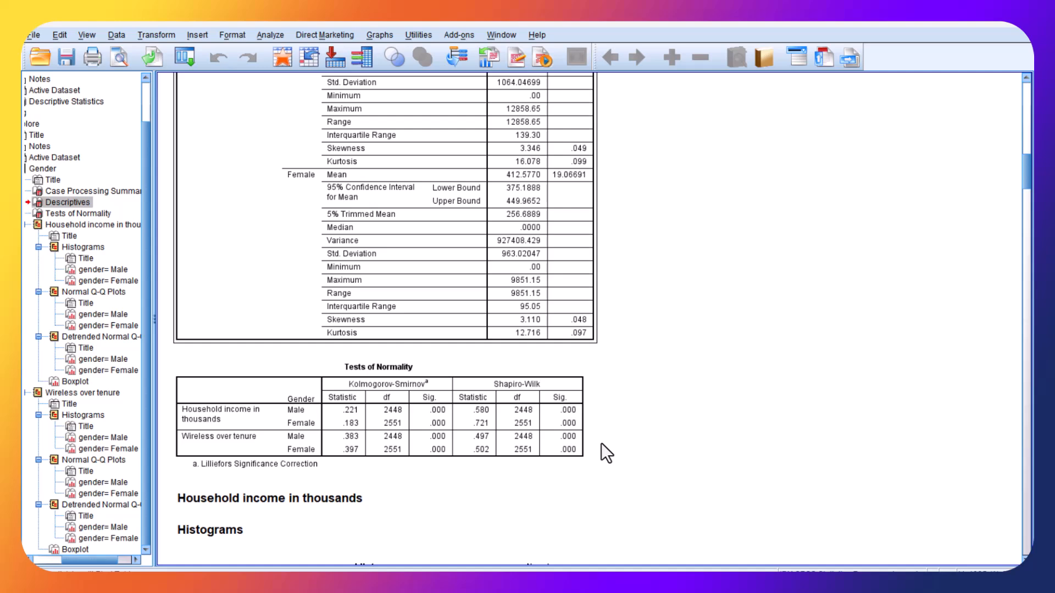
pyautogui.scroll(-20, 601, 442)
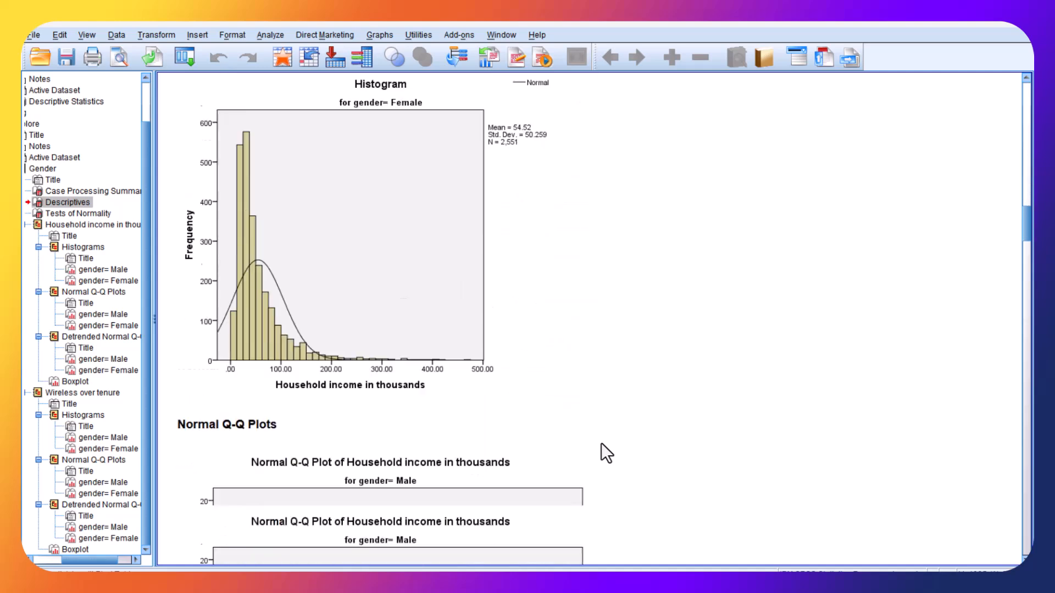
pyautogui.scroll(-20, 601, 442)
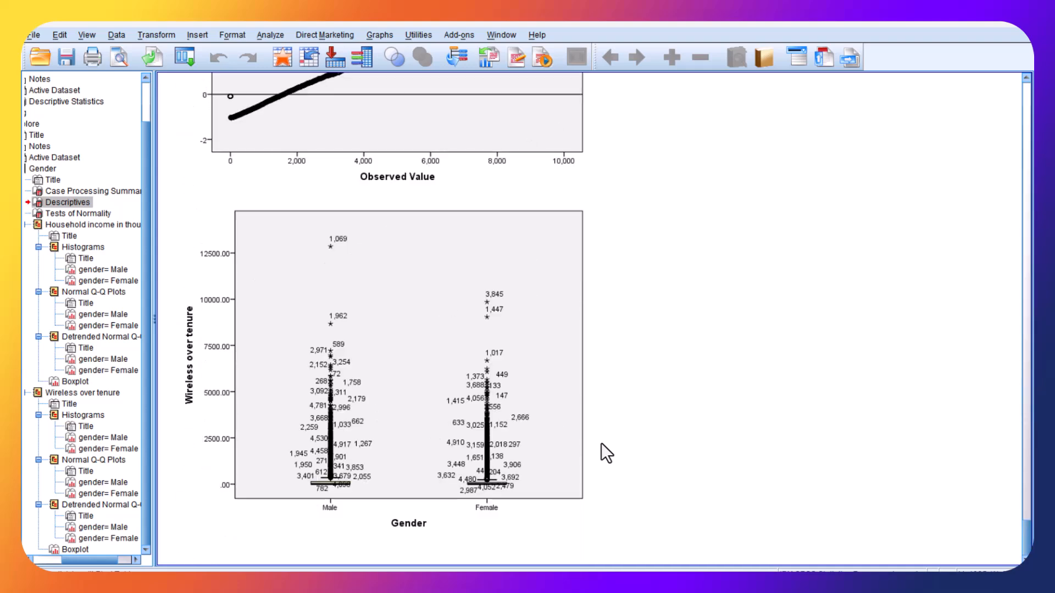
pyautogui.scroll(20, 600, 442)
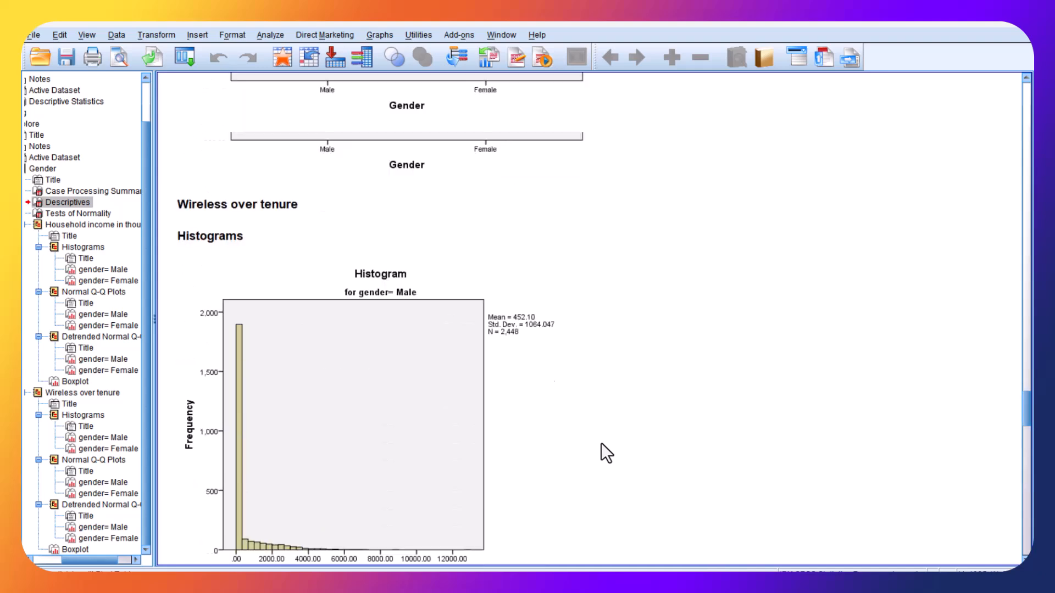
pyautogui.scroll(5, 601, 443)
# - Start a Frequencies analysis from the recently used procedures and add Household income as a variable
pyautogui.click(195, 60)
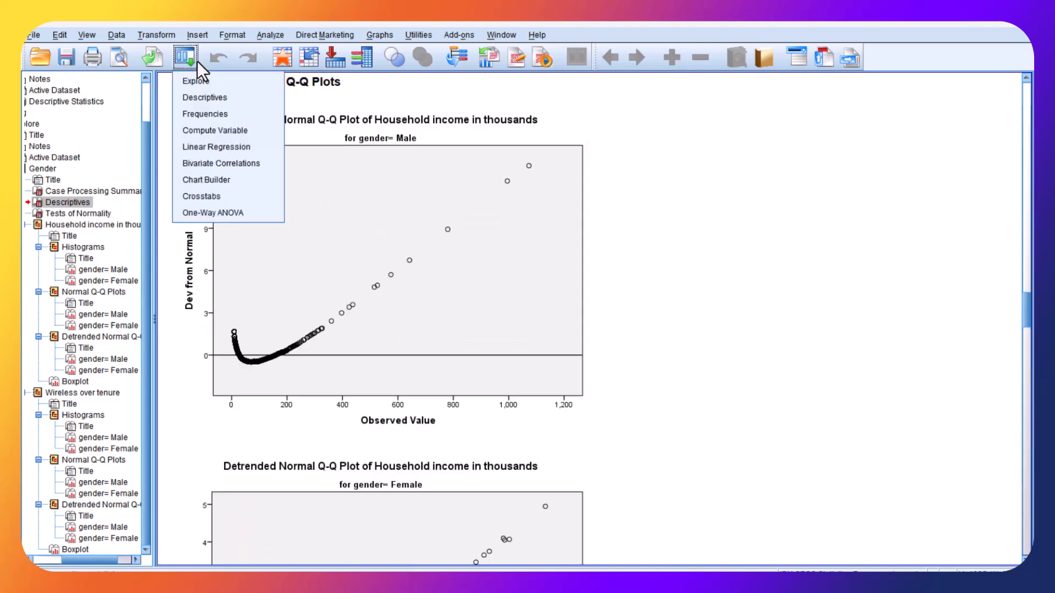
pyautogui.click(220, 115)
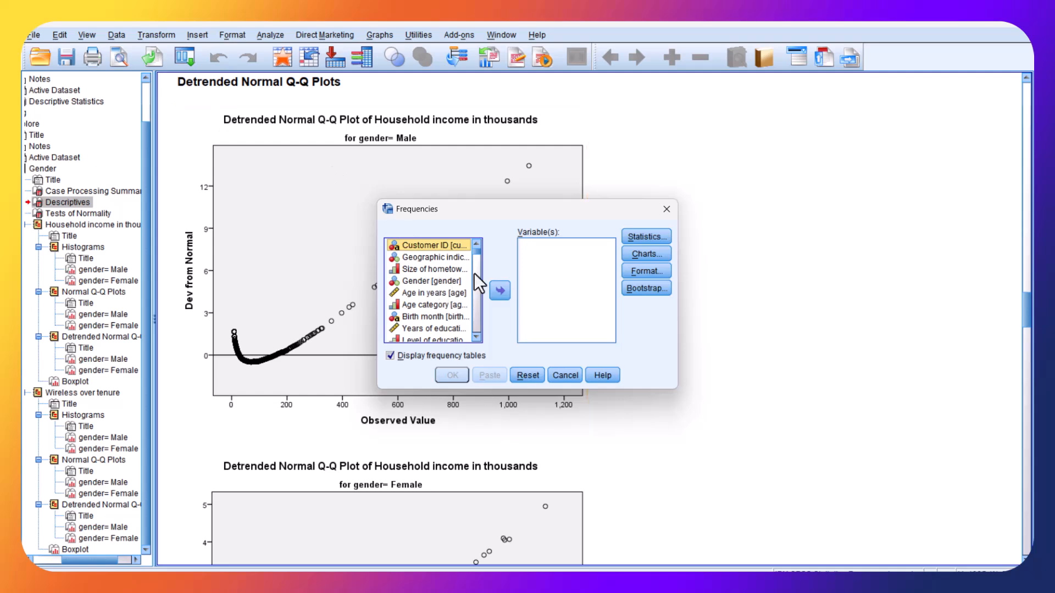
pyautogui.scroll(-3, 473, 254)
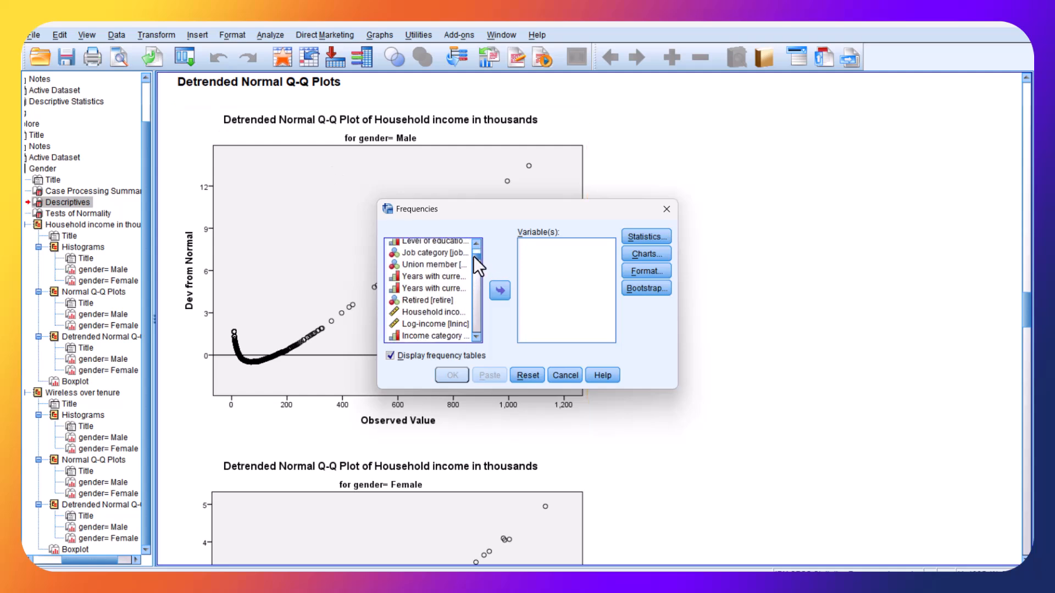
pyautogui.click(424, 313)
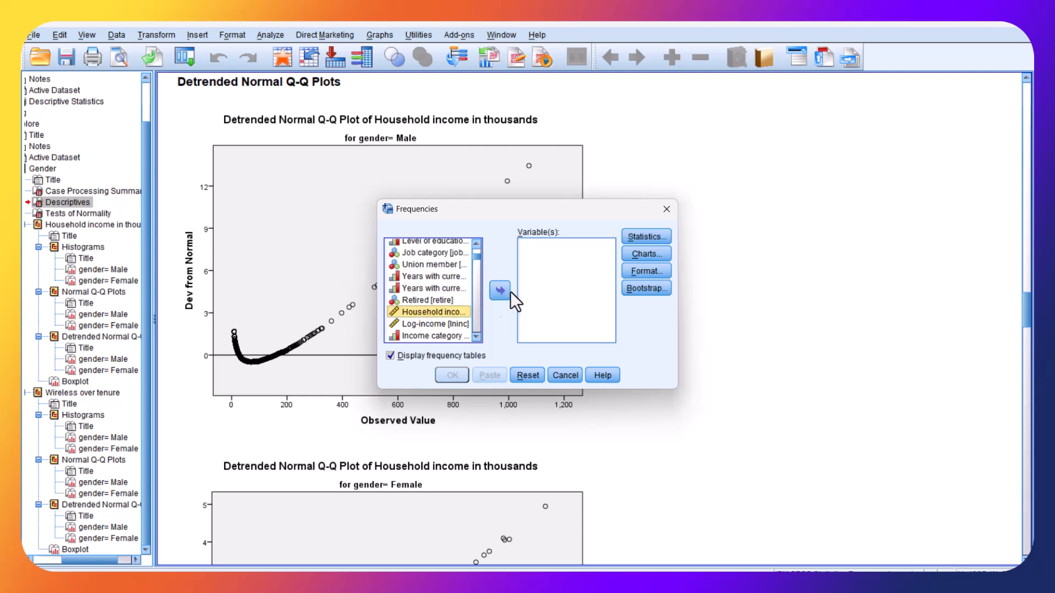
pyautogui.click(497, 295)
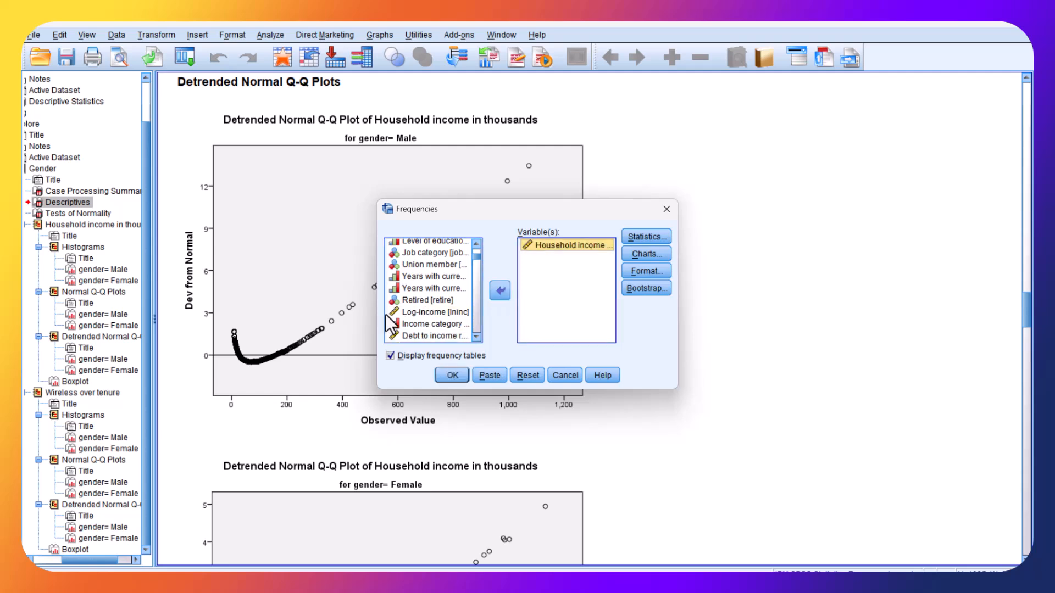
# - Add Wireless last month as the second variable of the Frequencies analysis
pyautogui.scroll(-10, 417, 319)
pyautogui.scroll(-8, 416, 320)
pyautogui.scroll(-6, 416, 318)
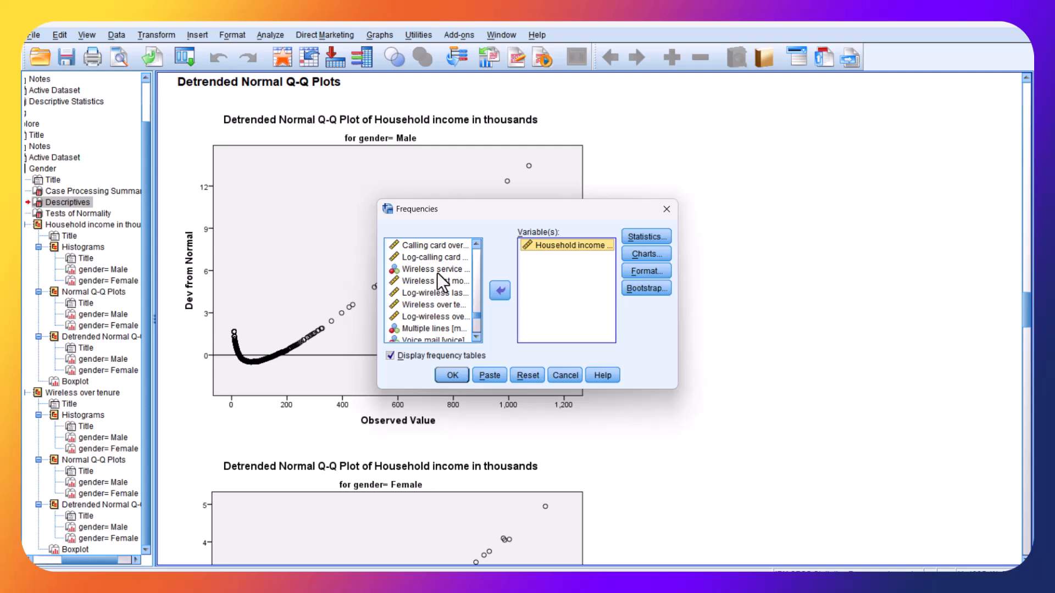
pyautogui.click(440, 284)
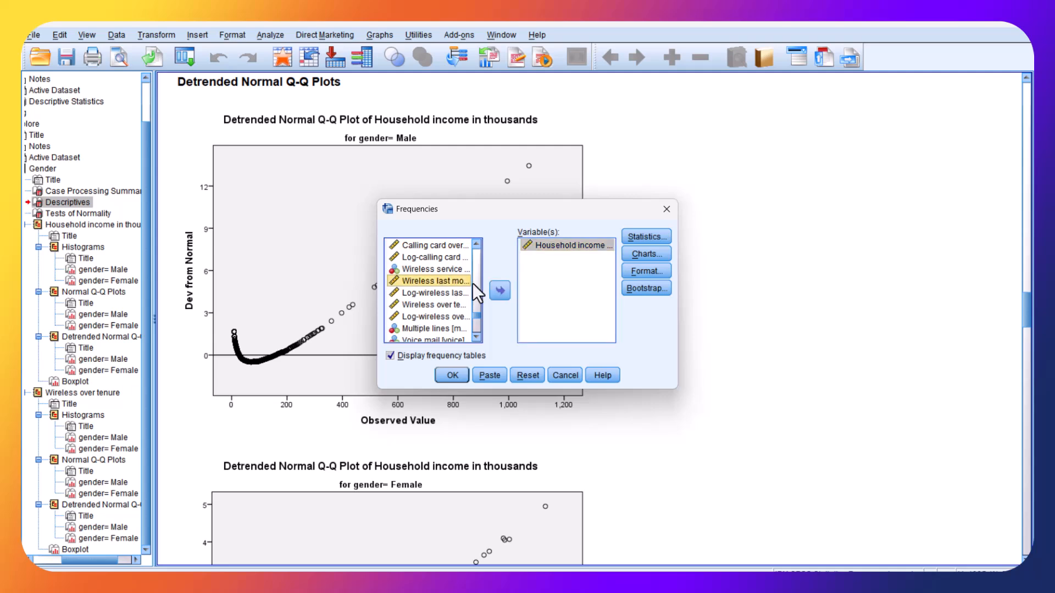
pyautogui.click(497, 291)
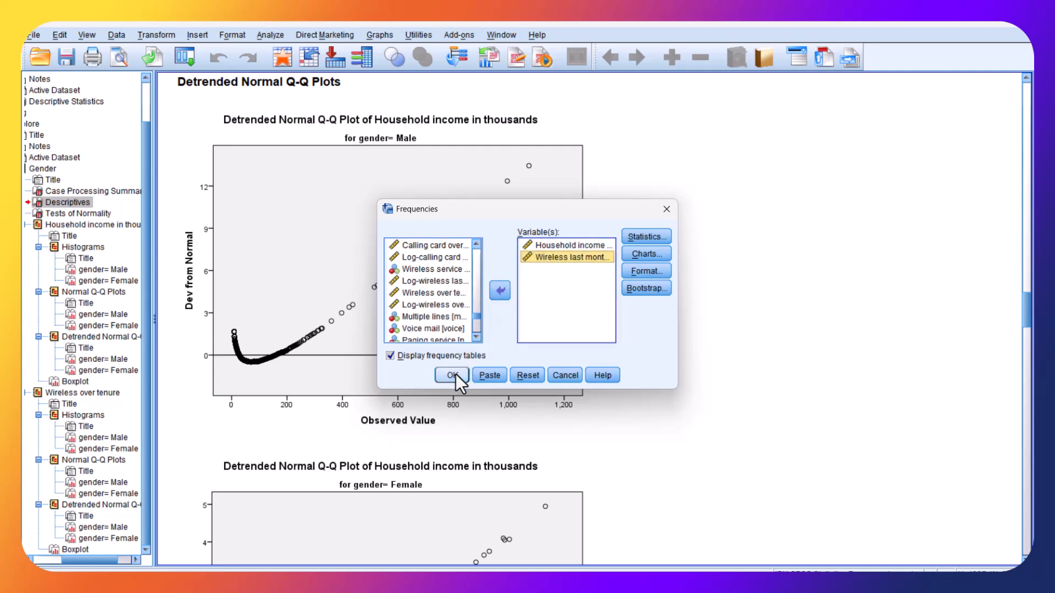